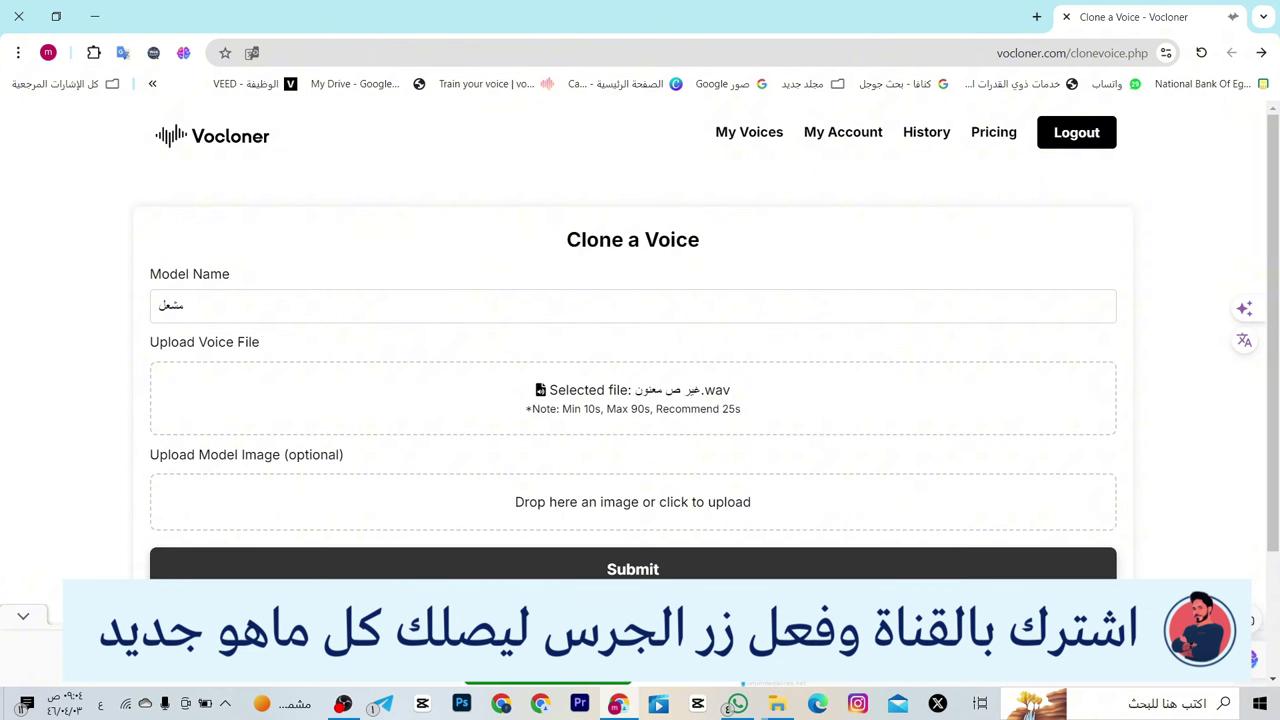
# - Submit the clone form, then open Text to Speech from the new voice's card
pyautogui.click(632, 569)
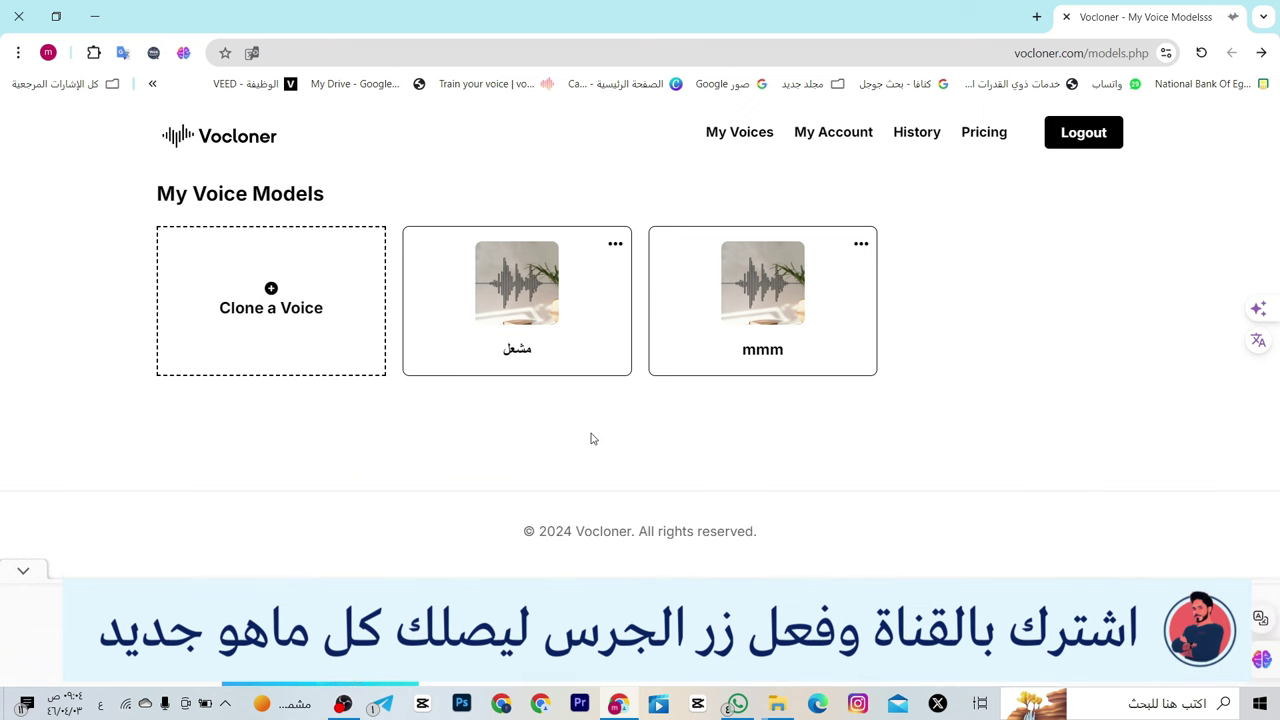
pyautogui.click(519, 314)
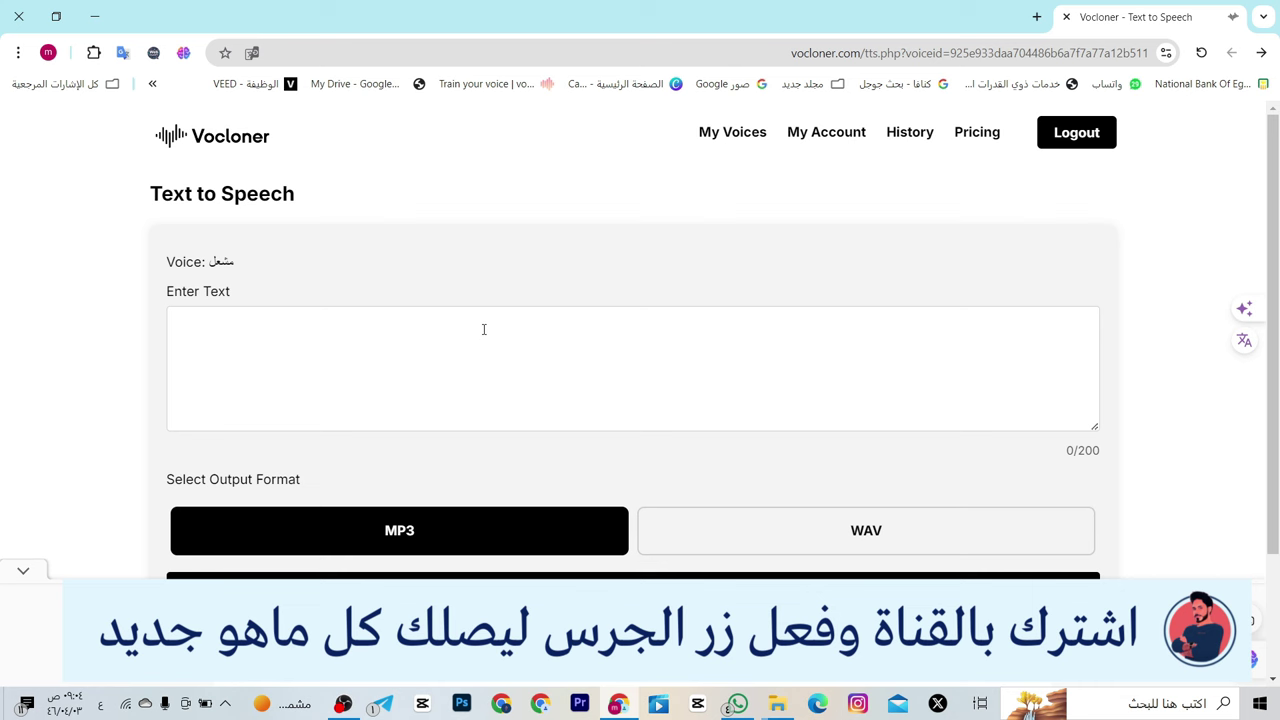
# - Enter the 84-character Arabic greeting introducing the AI voice-cloning lesson, correcting its last word
pyautogui.click(483, 329)
pyautogui.write('ال')
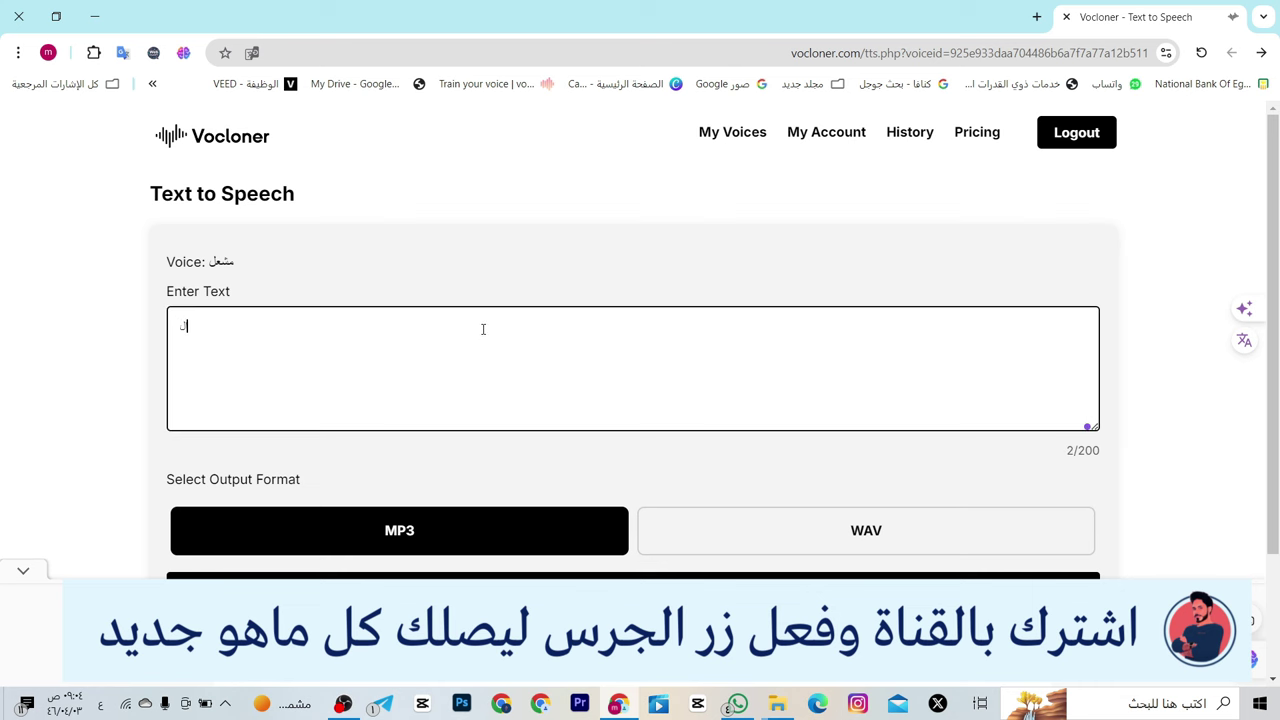
pyautogui.write('سلام عليكم معكم مشعل اهلا وسهلا بكم في ')
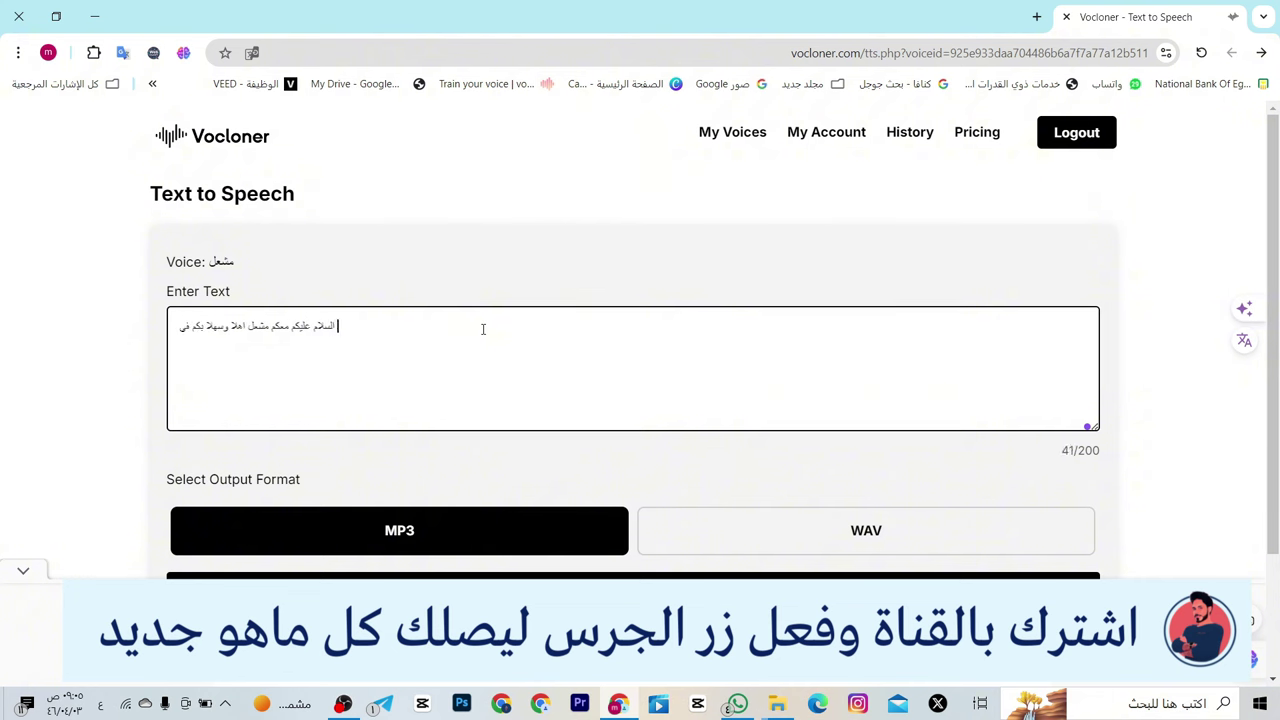
pyautogui.write('درس استن')
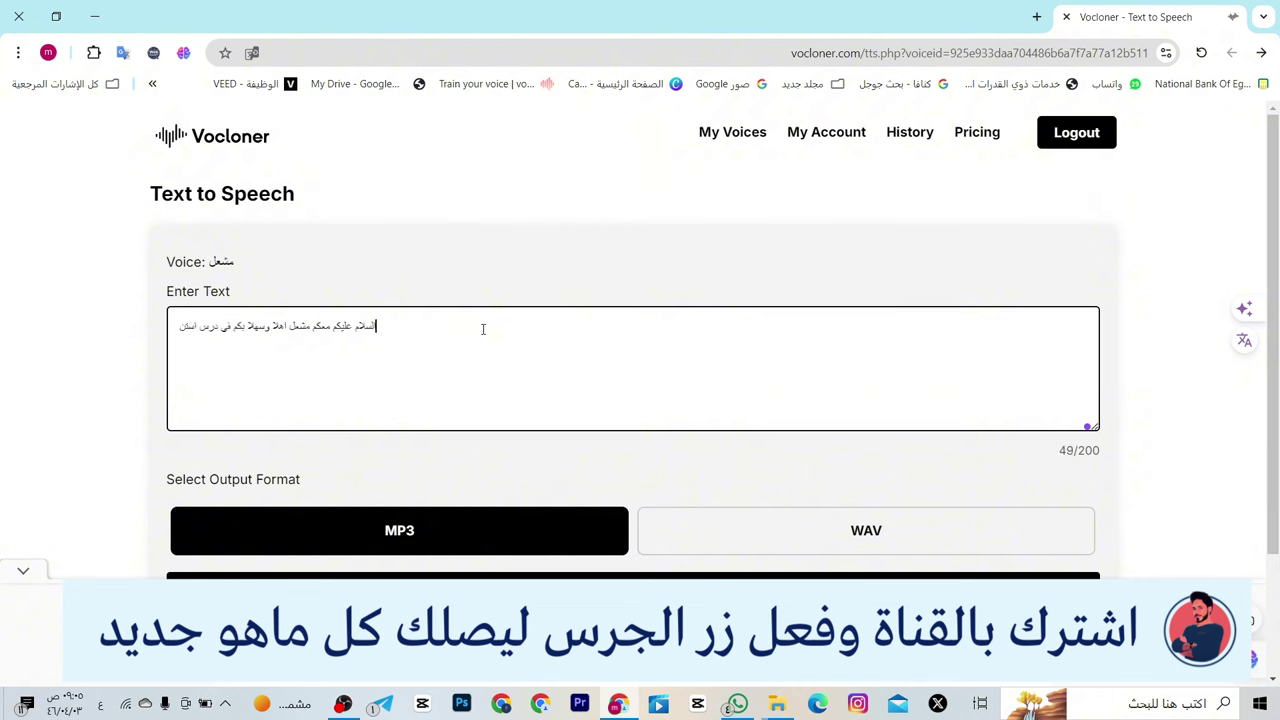
pyautogui.write('ساخ الاصو')
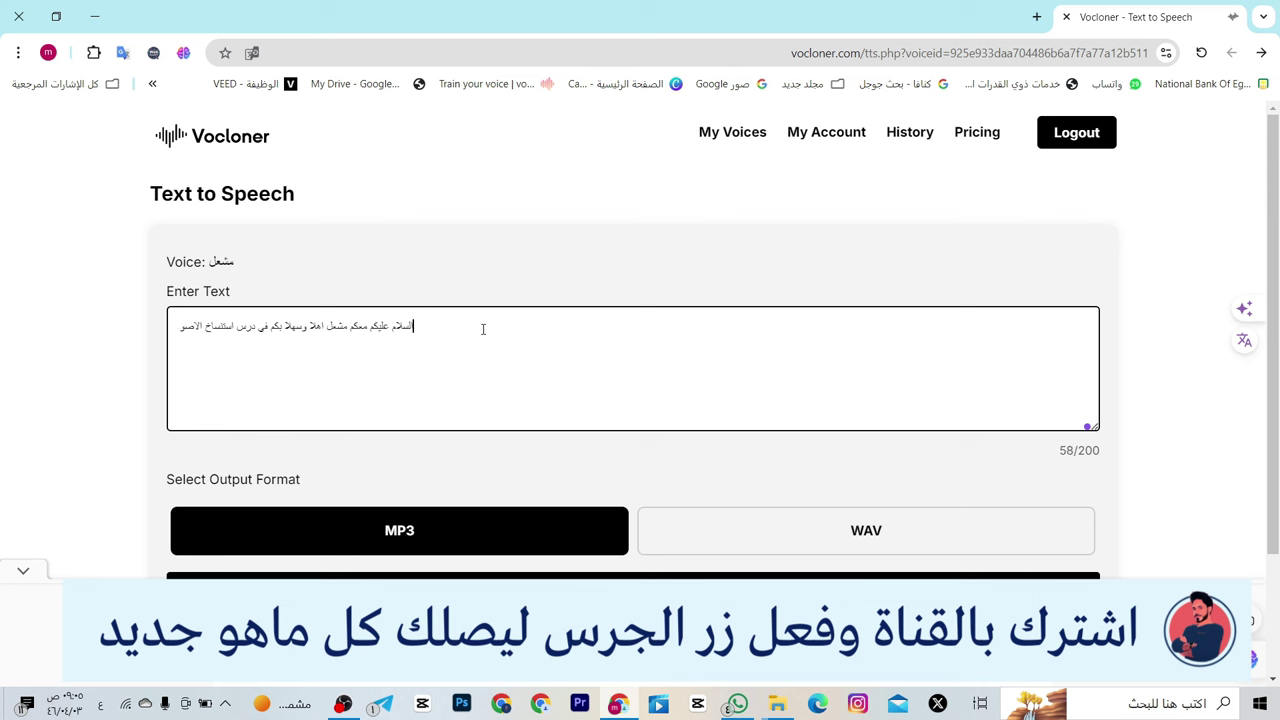
pyautogui.write('ات بالذ')
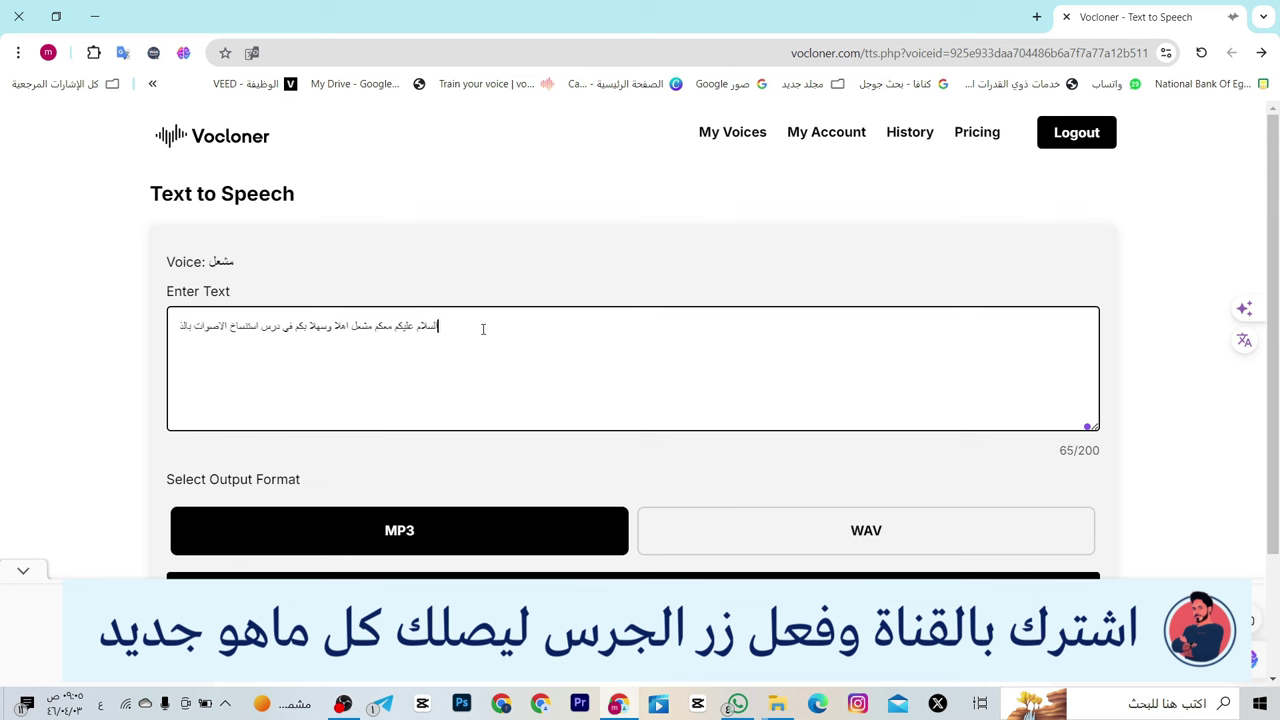
pyautogui.write('كاء الاص')
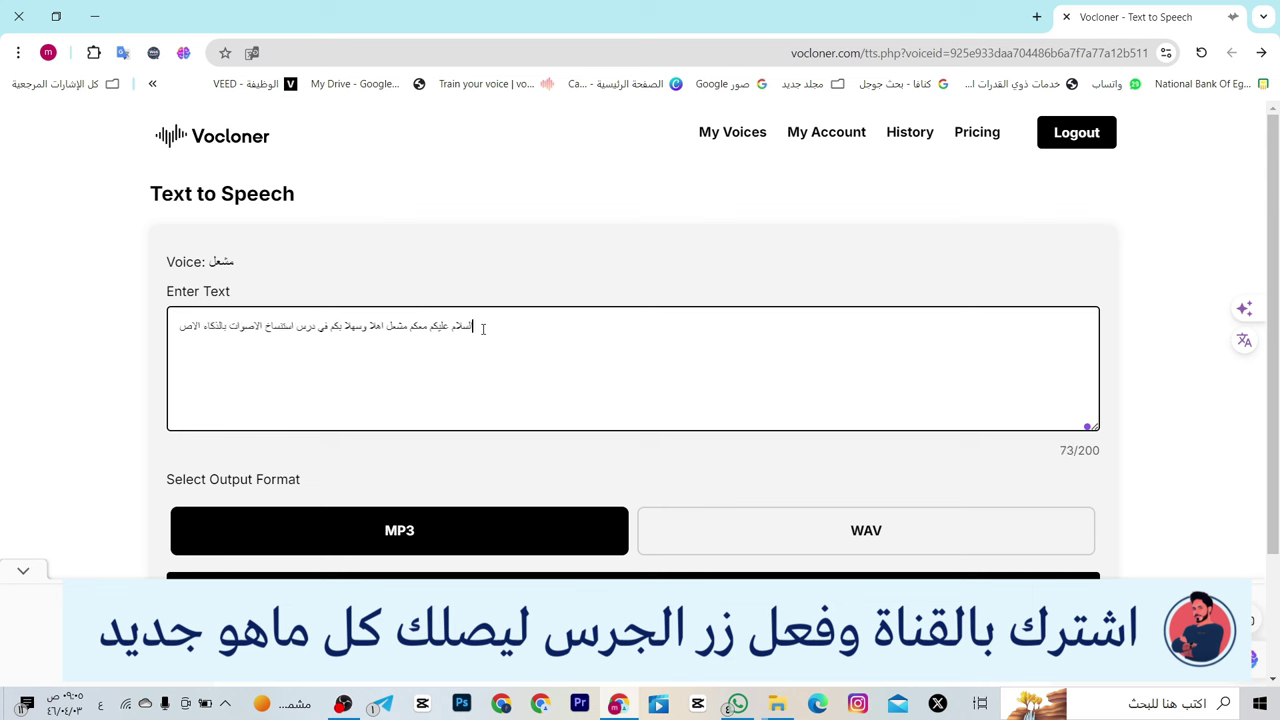
pyautogui.write('طناعي مع')
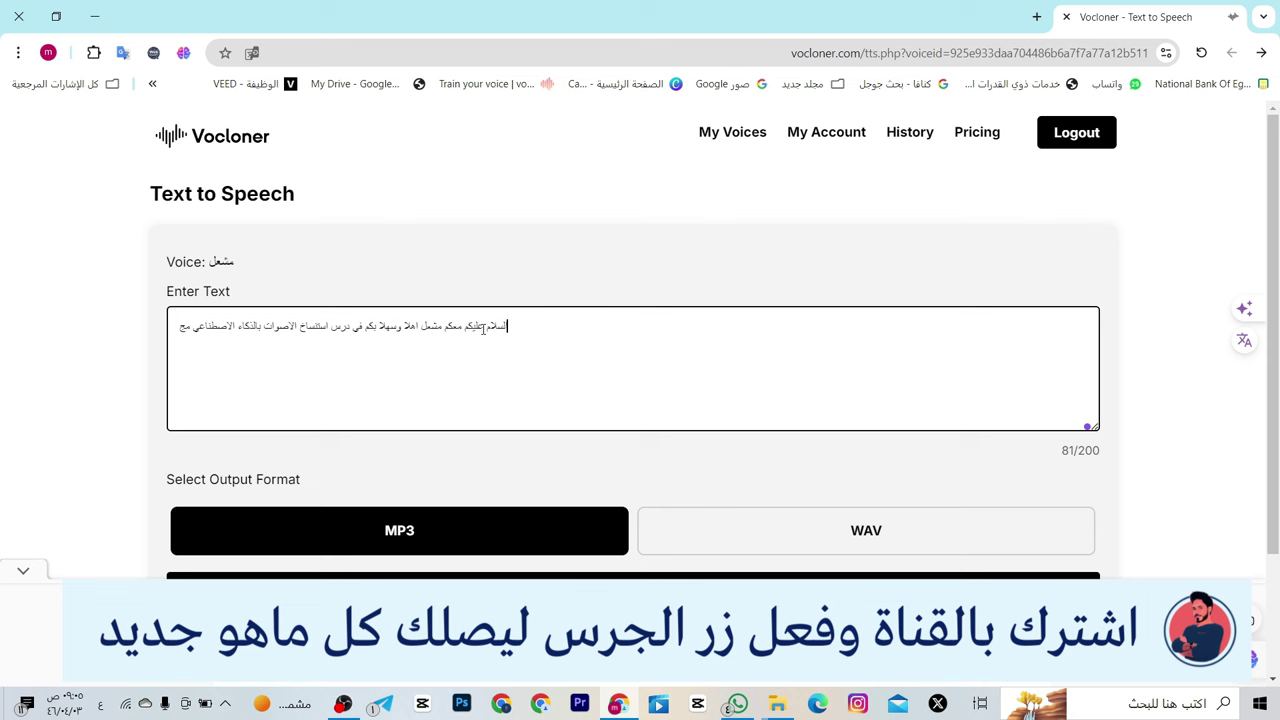
pyautogui.press('BackSpace')
pyautogui.write('جان')
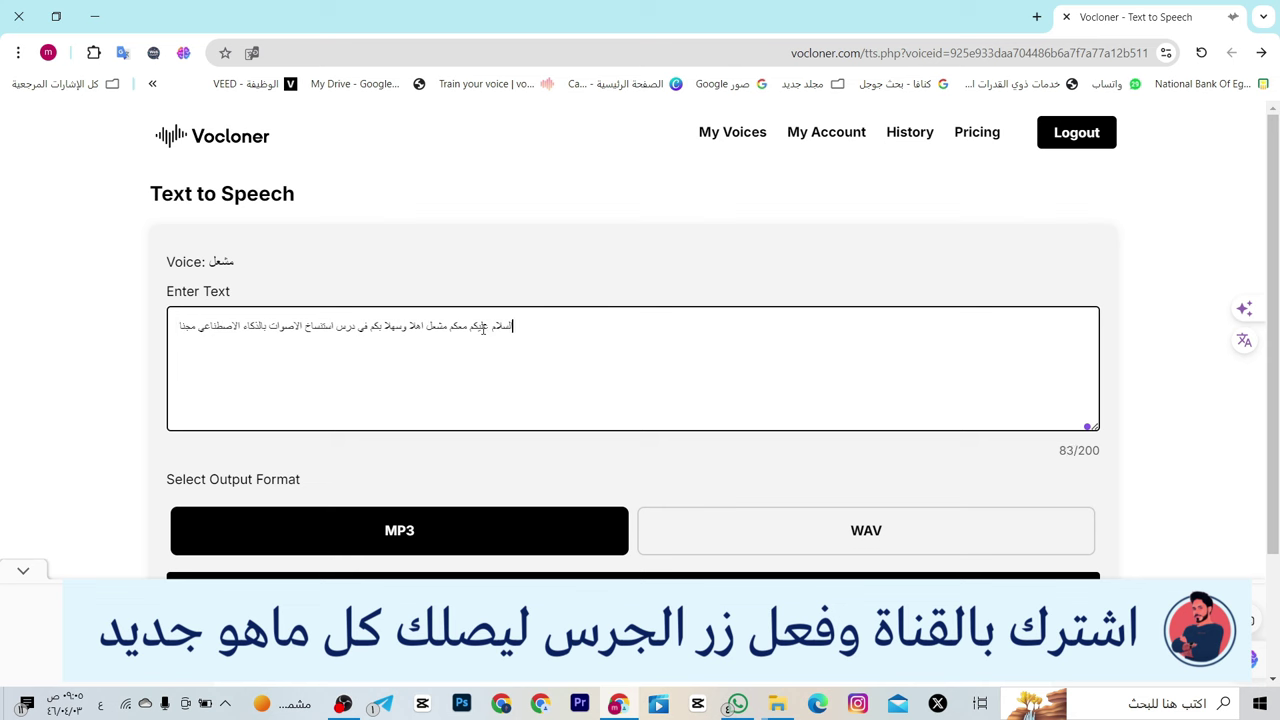
pyautogui.press('BackSpace')
pyautogui.press('BackSpace')
pyautogui.write('انا')
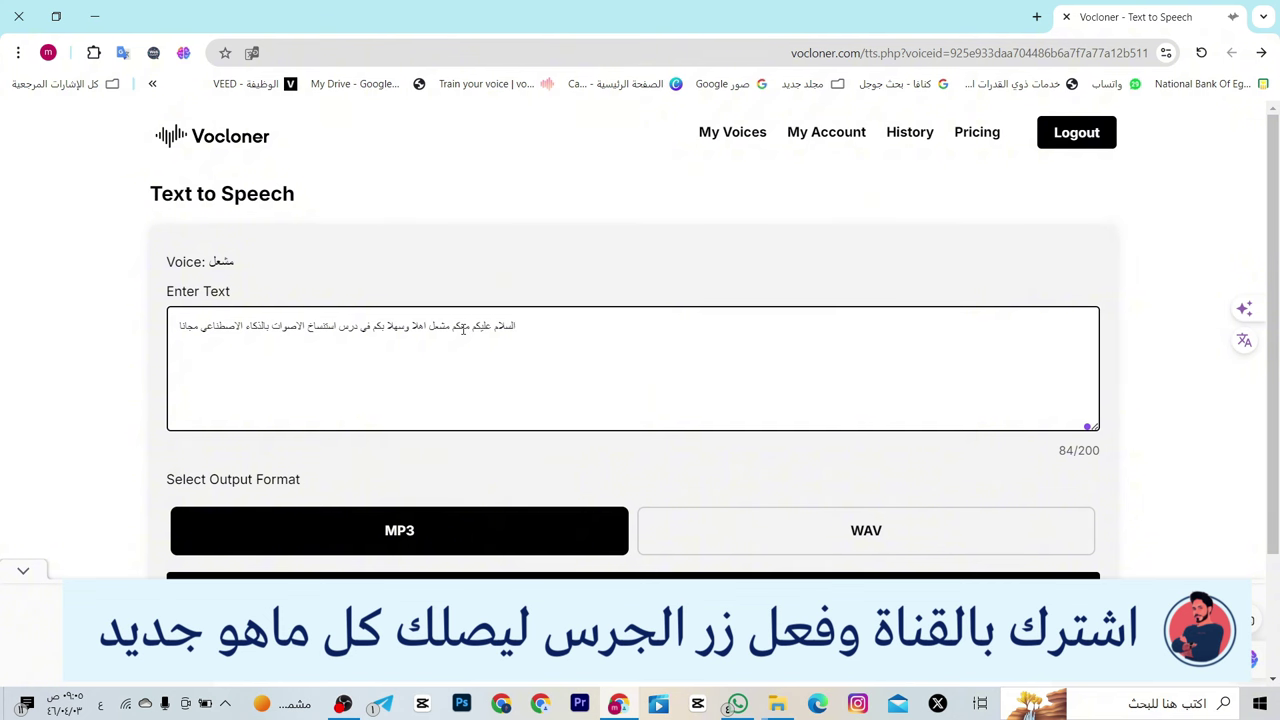
# - Generate a 7-second MP3 clip of the Arabic sentence in the cloned voice
pyautogui.scroll(-1, 774, 506)
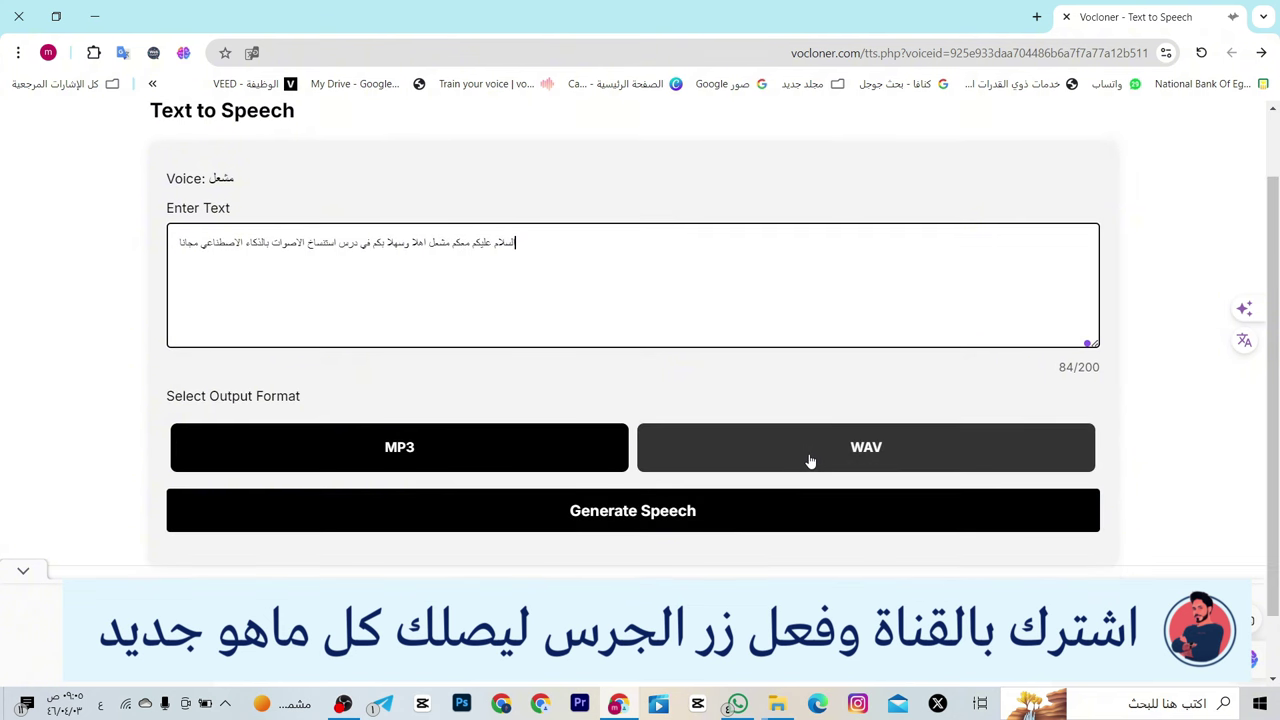
pyautogui.click(660, 522)
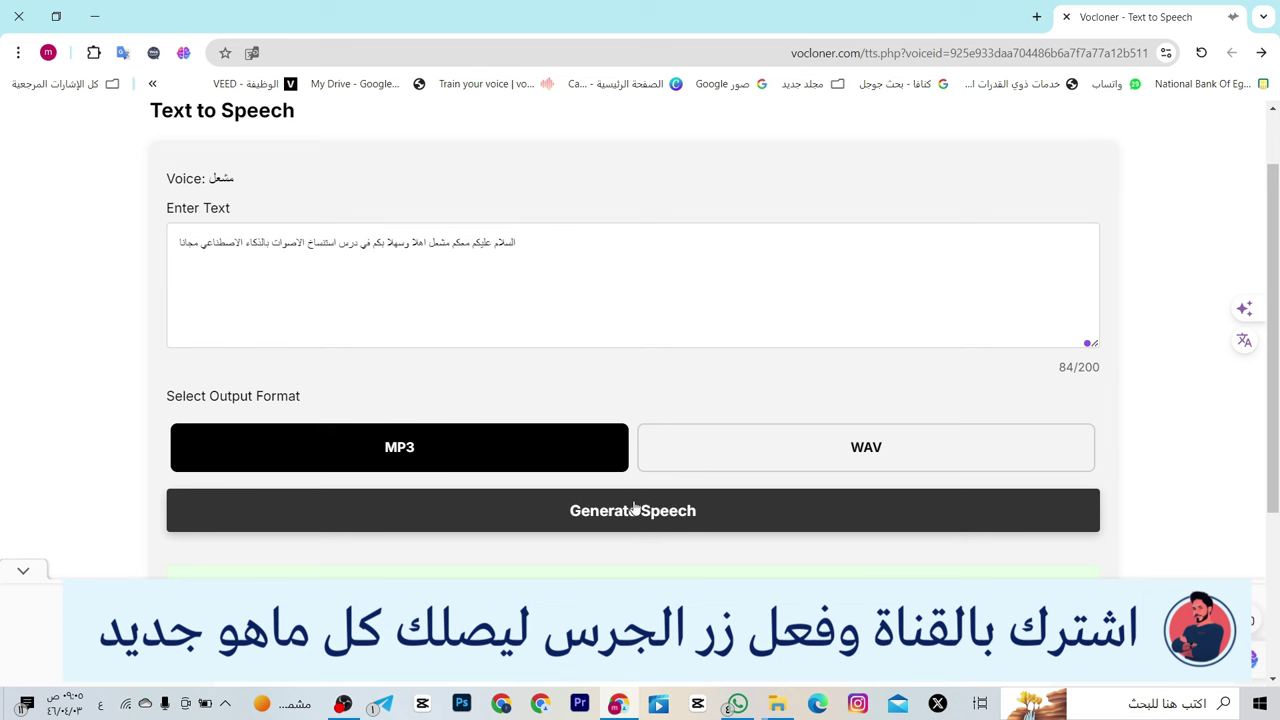
pyautogui.scroll(-1, 713, 378)
pyautogui.scroll(-1, 713, 378)
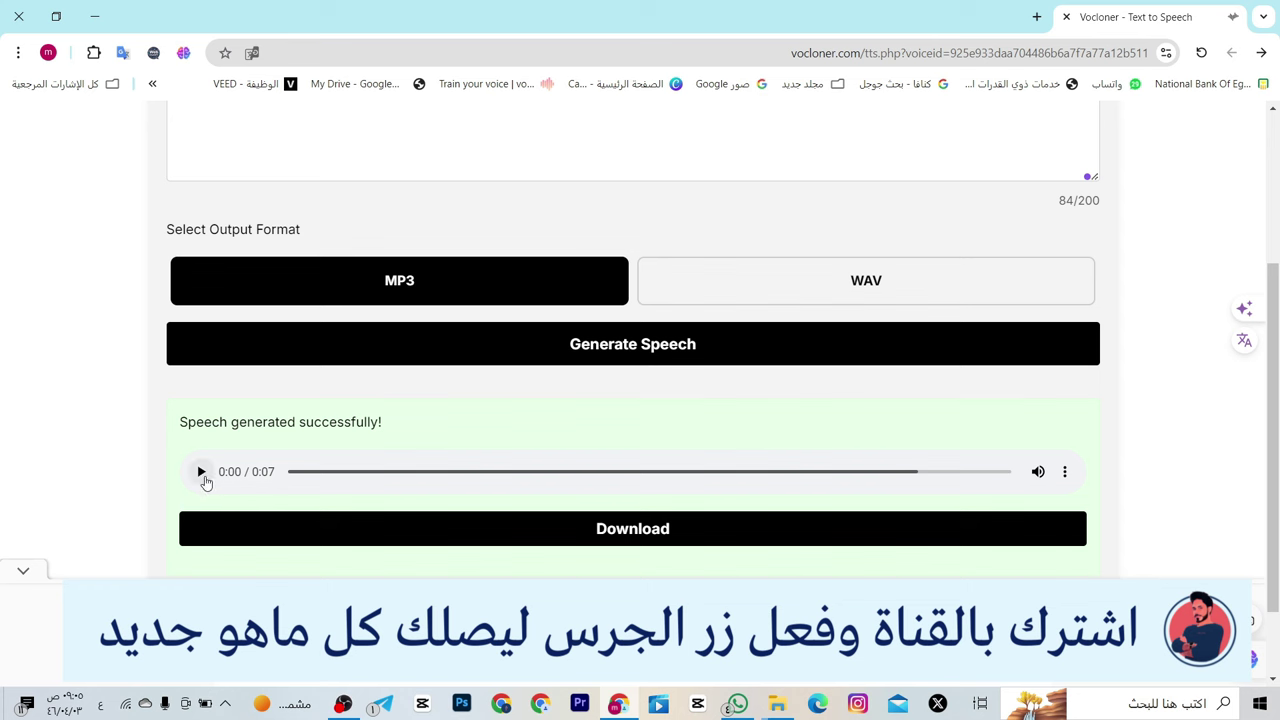
# - Play the generated clip, replay it from the start and stop it
pyautogui.click(203, 478)
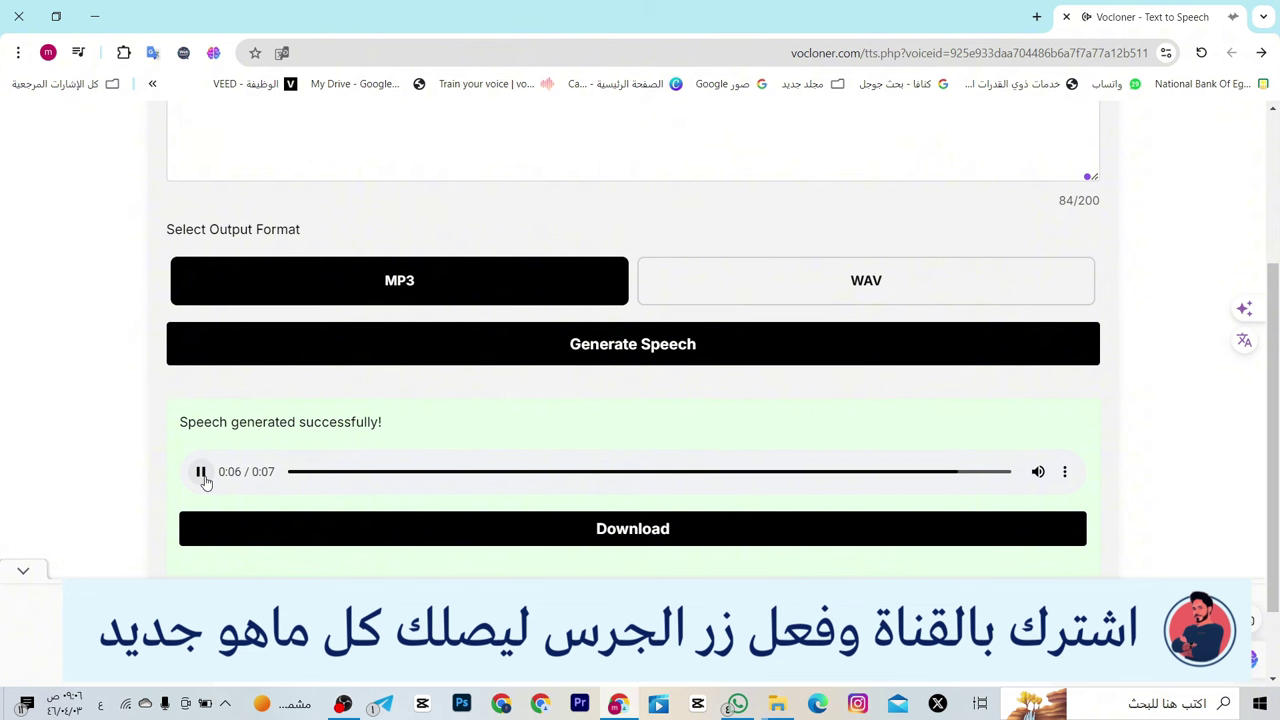
pyautogui.click(201, 472)
pyautogui.click(201, 472)
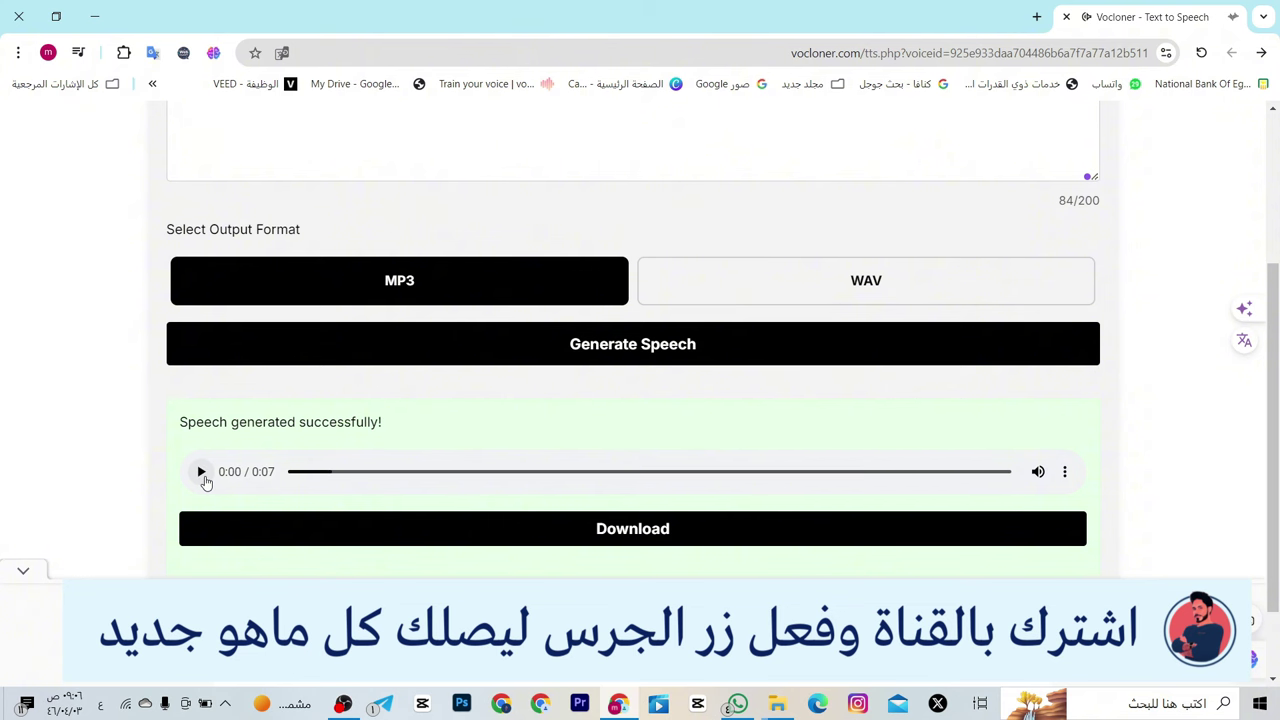
pyautogui.scroll(1, 205, 482)
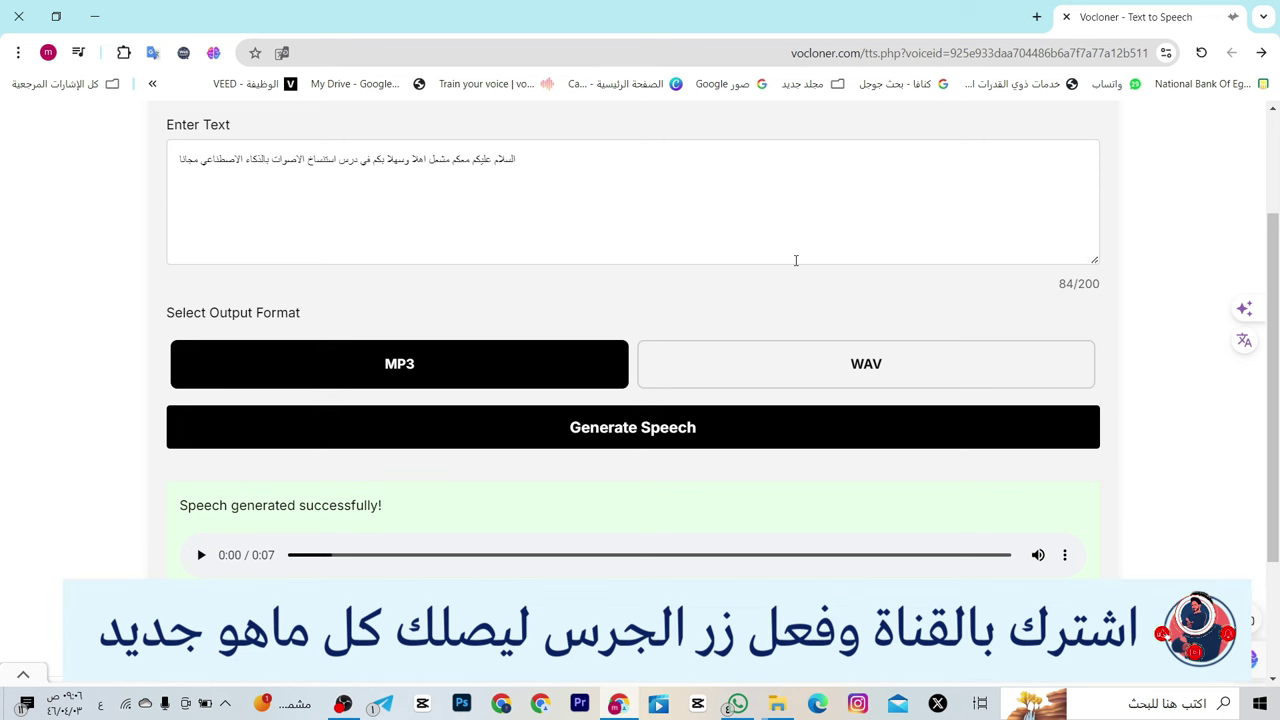
pyautogui.scroll(1, 795, 260)
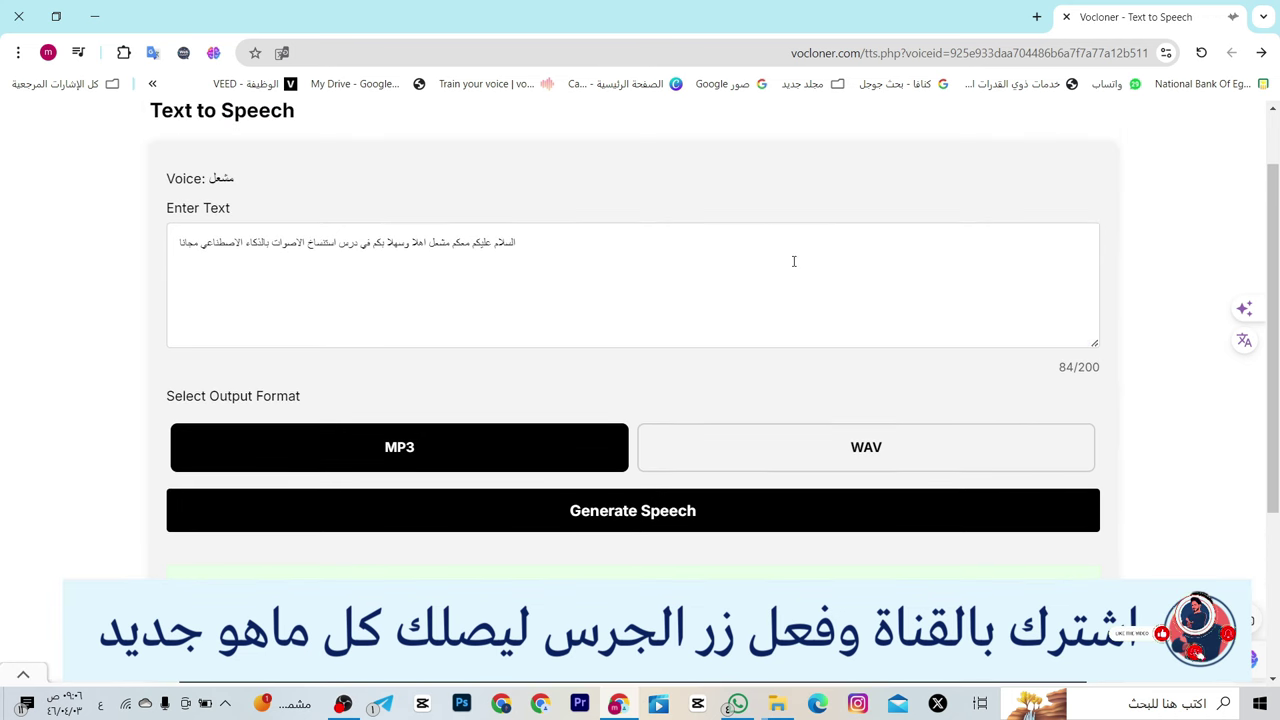
pyautogui.scroll(-1, 794, 261)
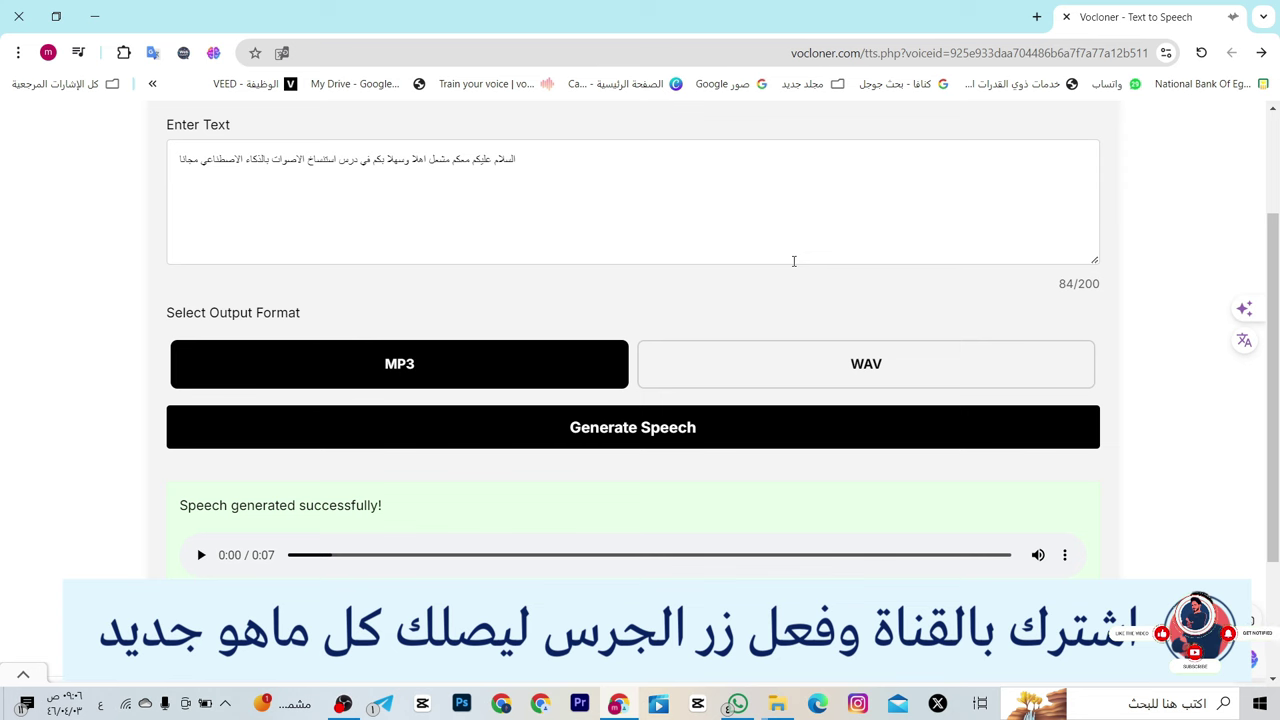
pyautogui.scroll(1, 793, 261)
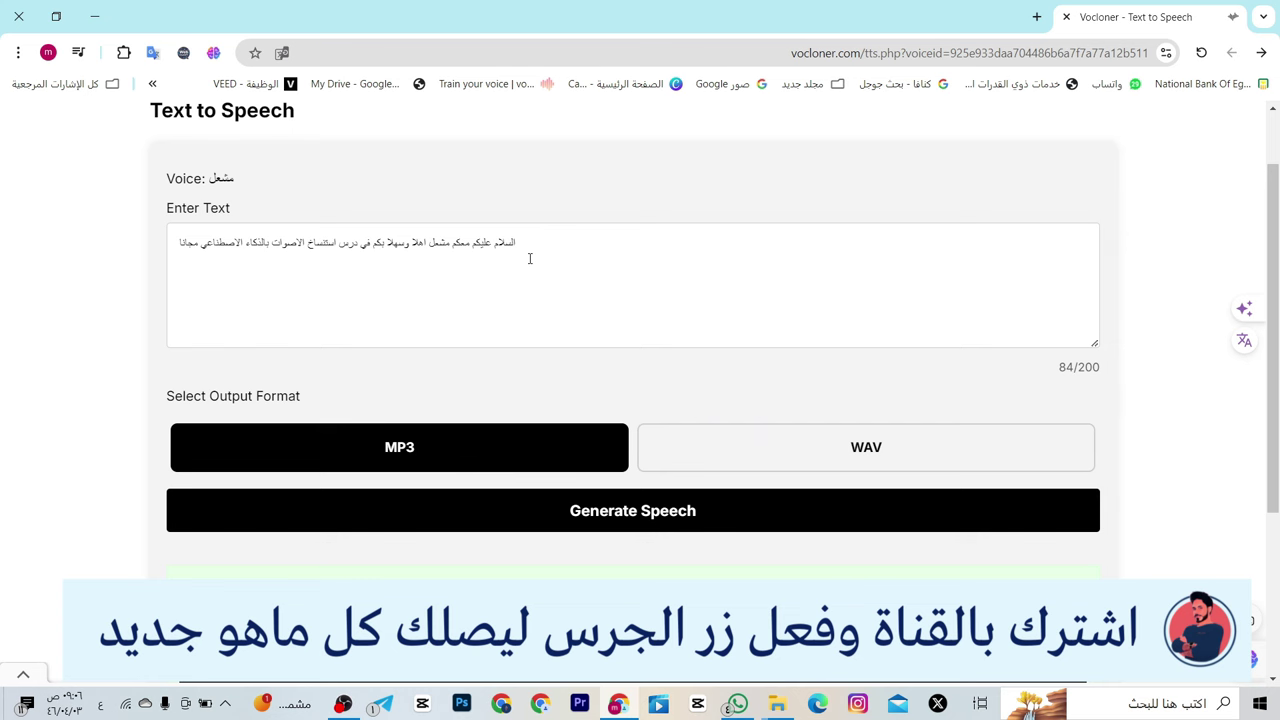
pyautogui.scroll(1, 530, 258)
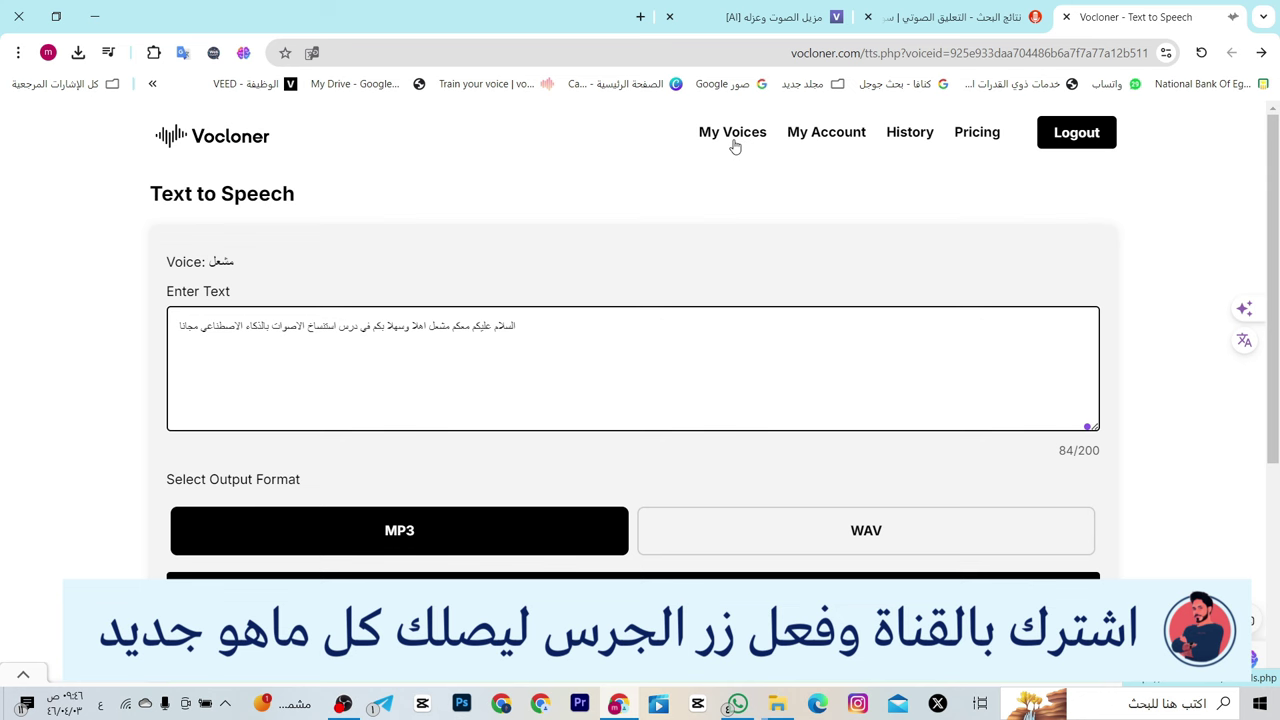
# - Start cloning another voice from My Voice Models and enter the speaker's name as model name
pyautogui.click(734, 142)
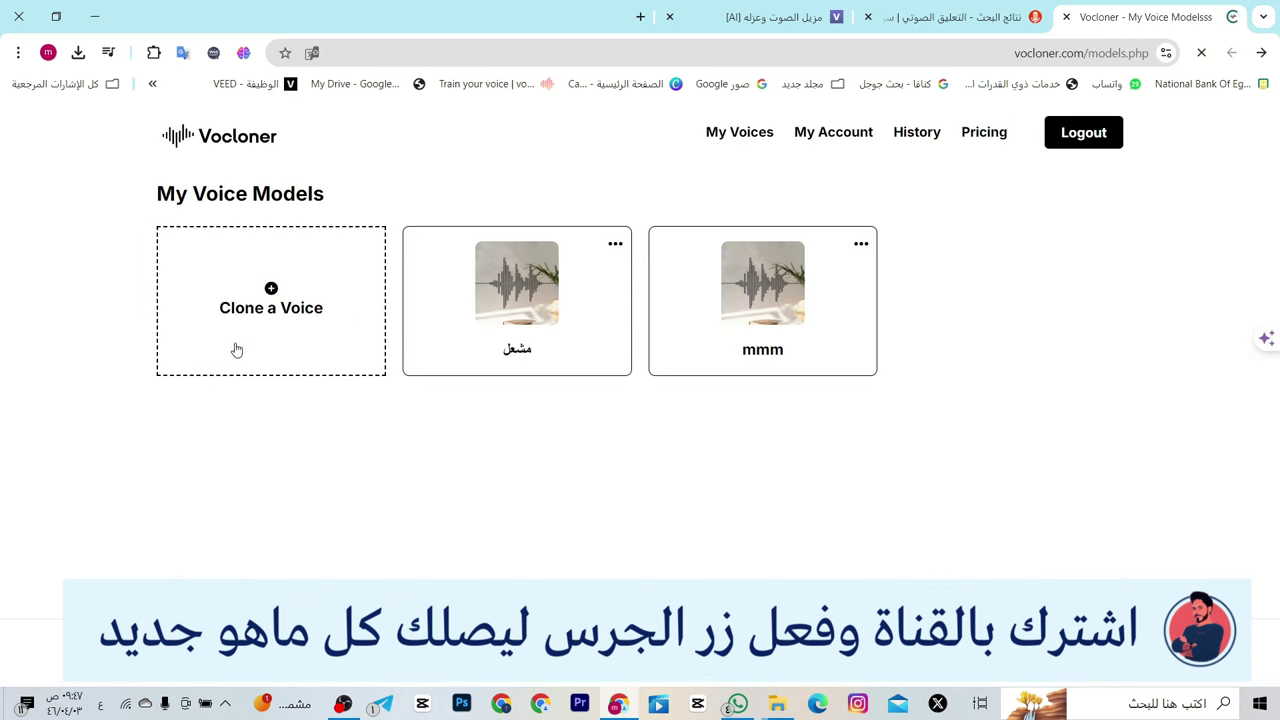
pyautogui.click(268, 335)
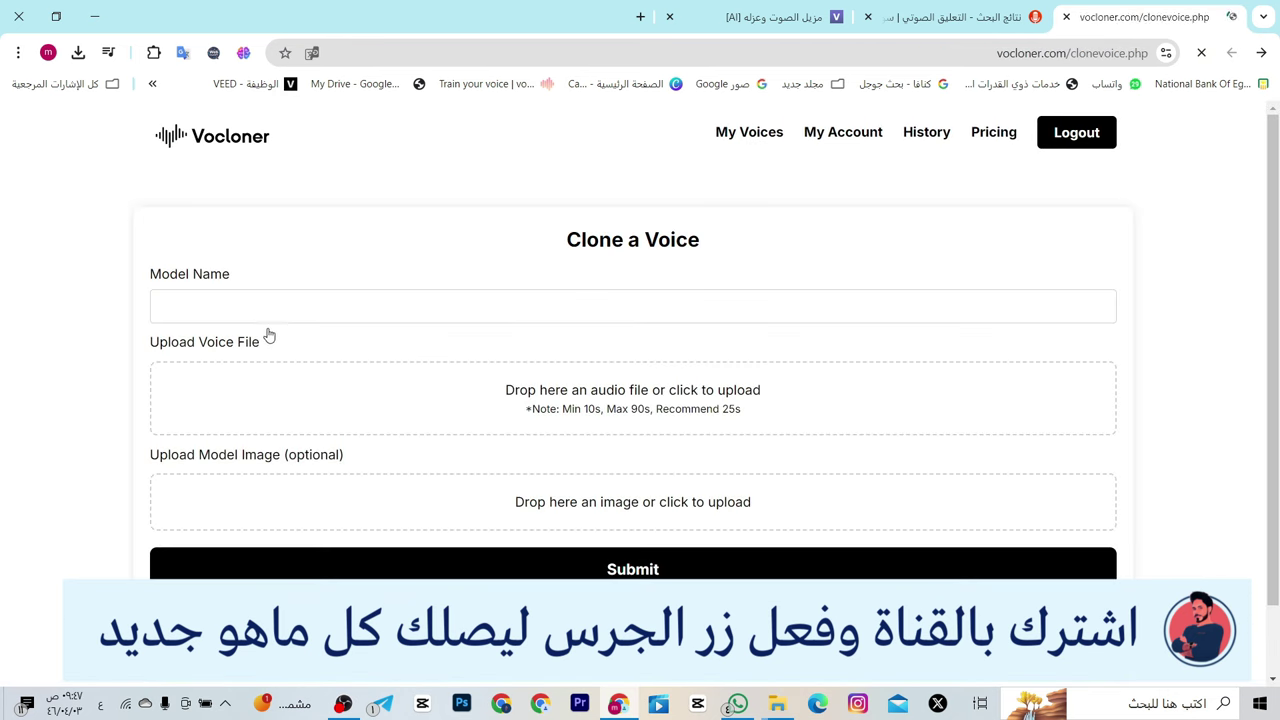
pyautogui.click(376, 296)
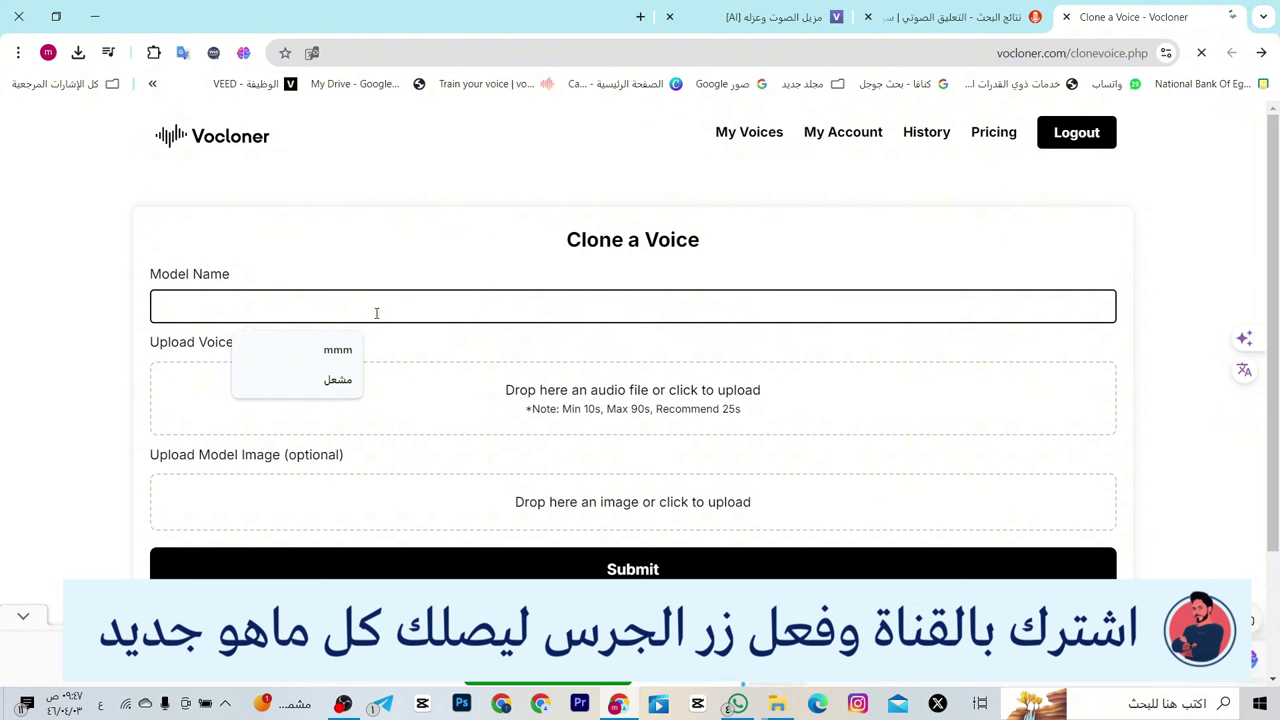
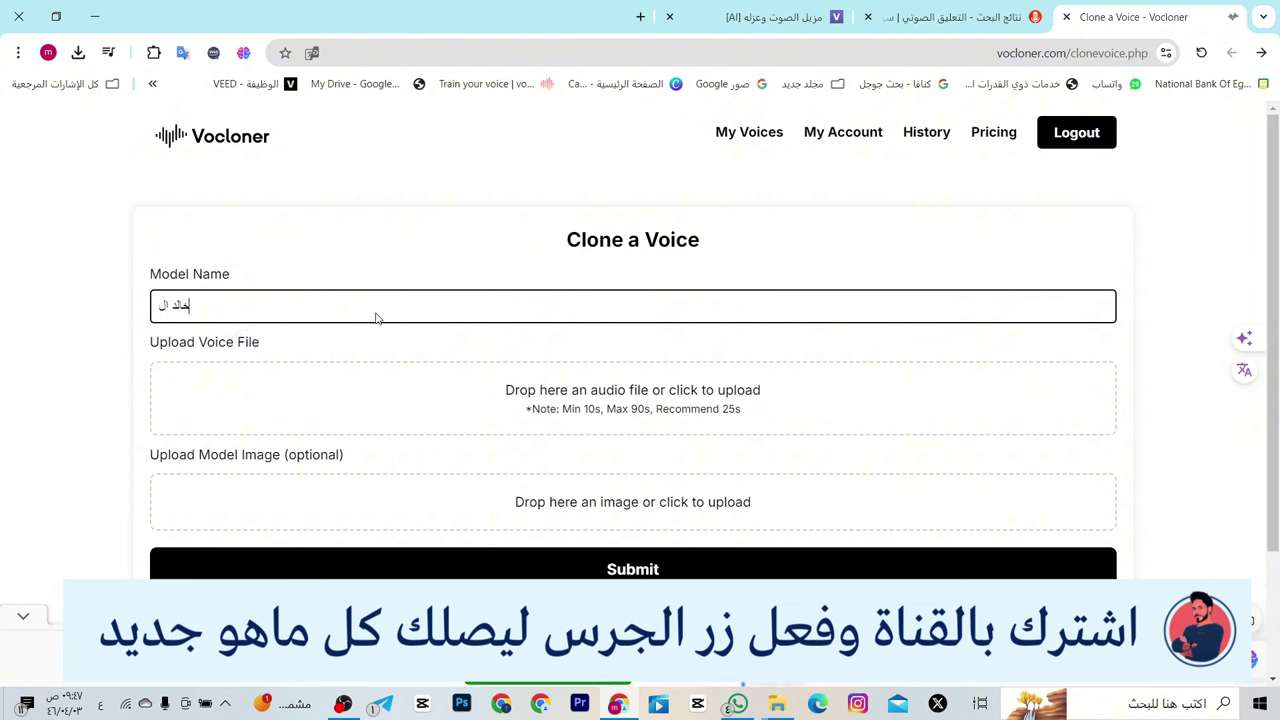
# - Upload the speaker's MP3 recording as the voice file and submit the clone
pyautogui.click(607, 393)
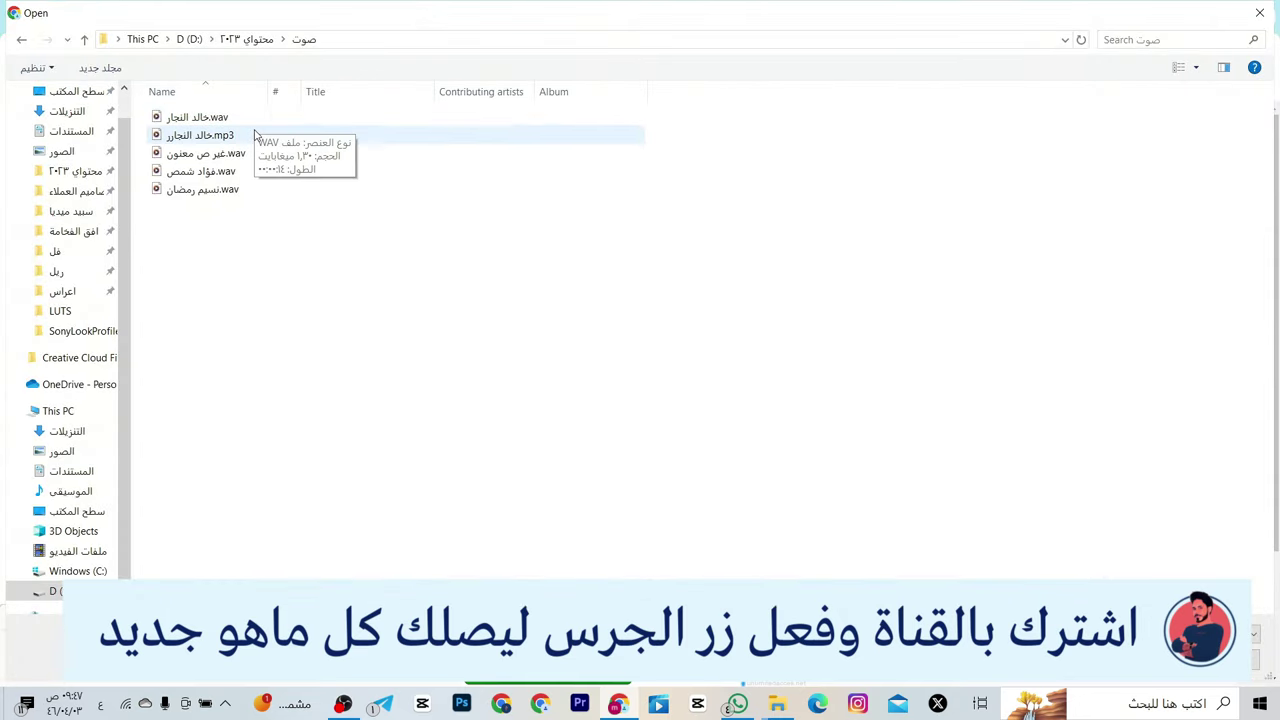
pyautogui.doubleClick(255, 135)
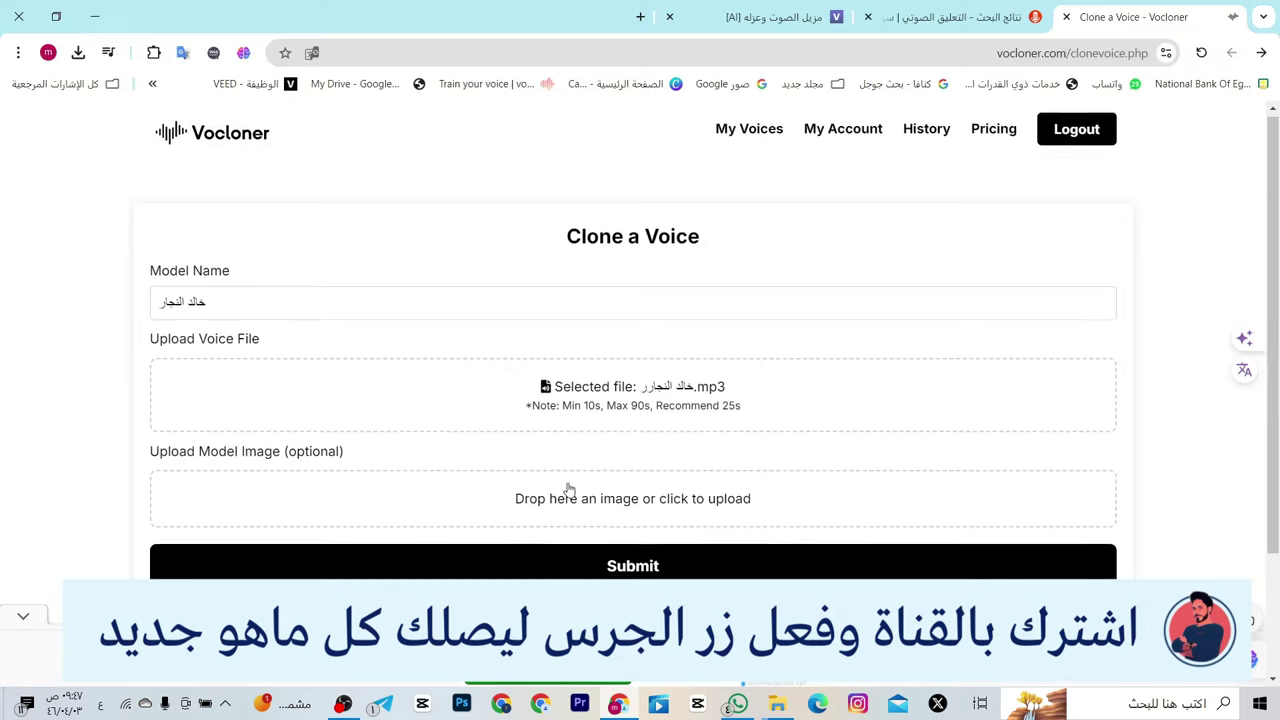
pyautogui.scroll(-2, 606, 423)
pyautogui.click(609, 418)
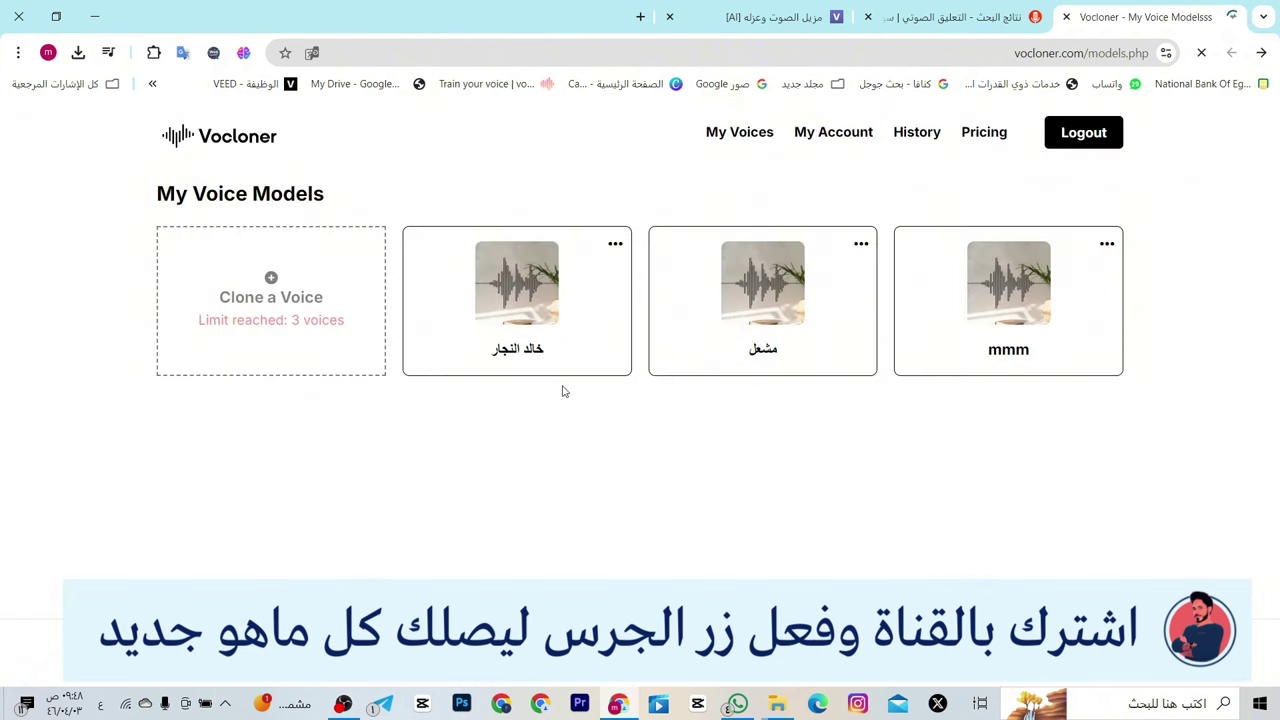
# - Open Text to Speech for the third voice and type the 73-character Arabic free AI voice-cloning greeting
pyautogui.click(547, 327)
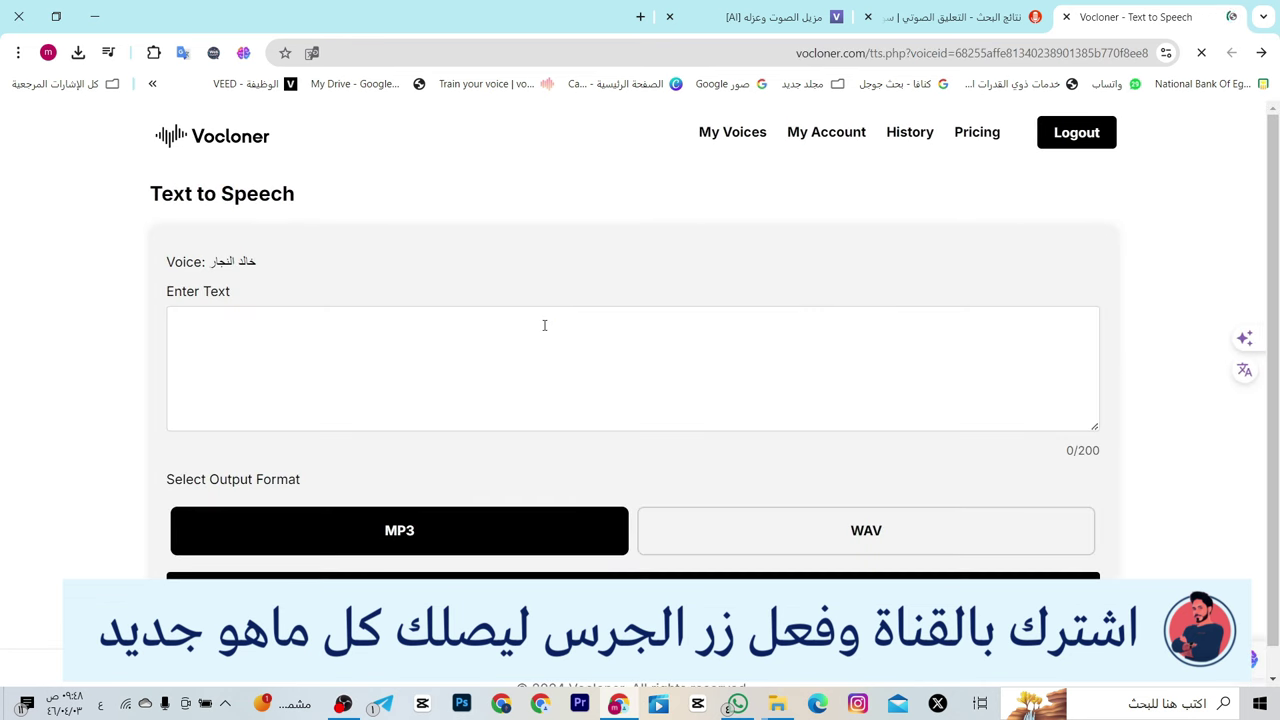
pyautogui.click(546, 327)
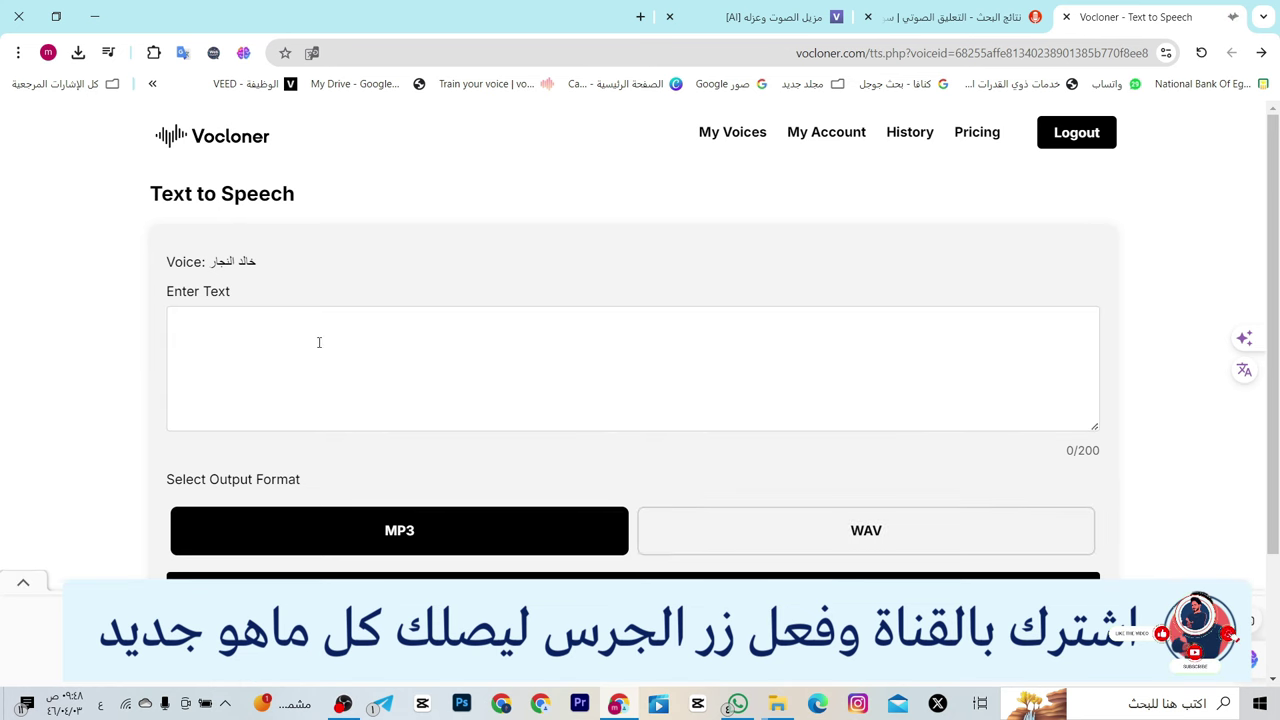
pyautogui.click(399, 326)
pyautogui.write('ال')
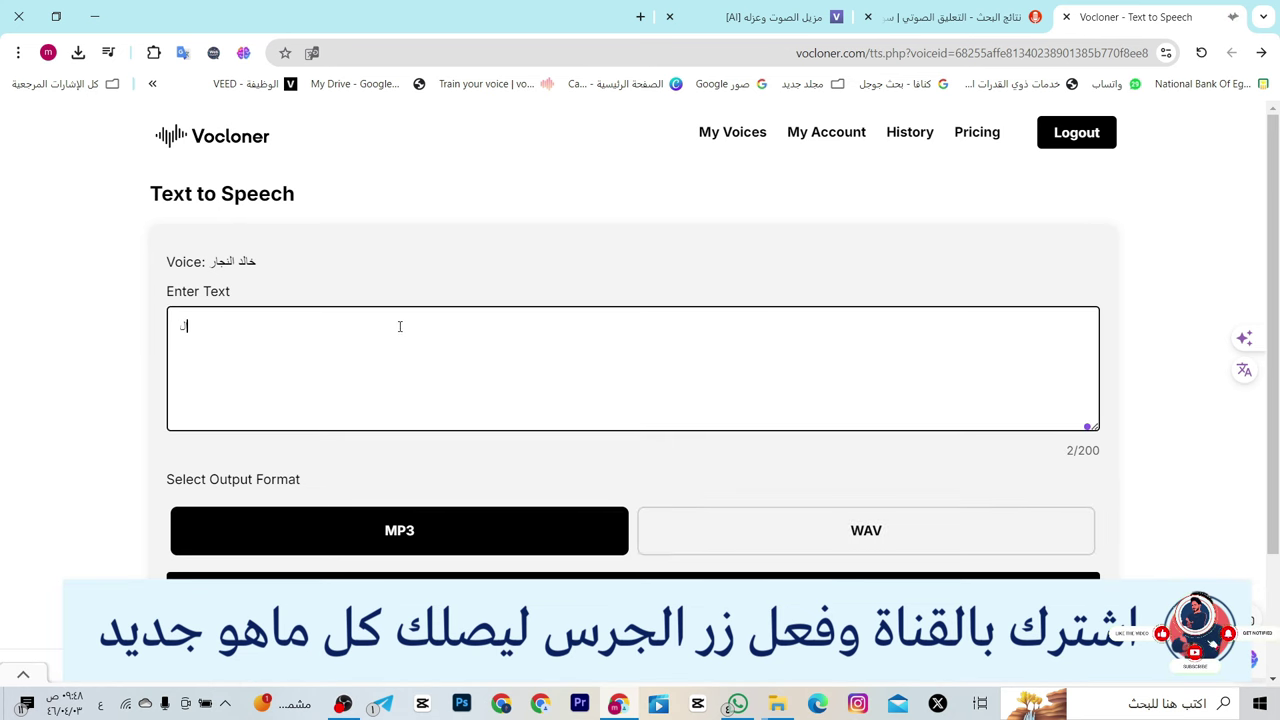
pyautogui.write('سلام عليكم اهلا بكم في ')
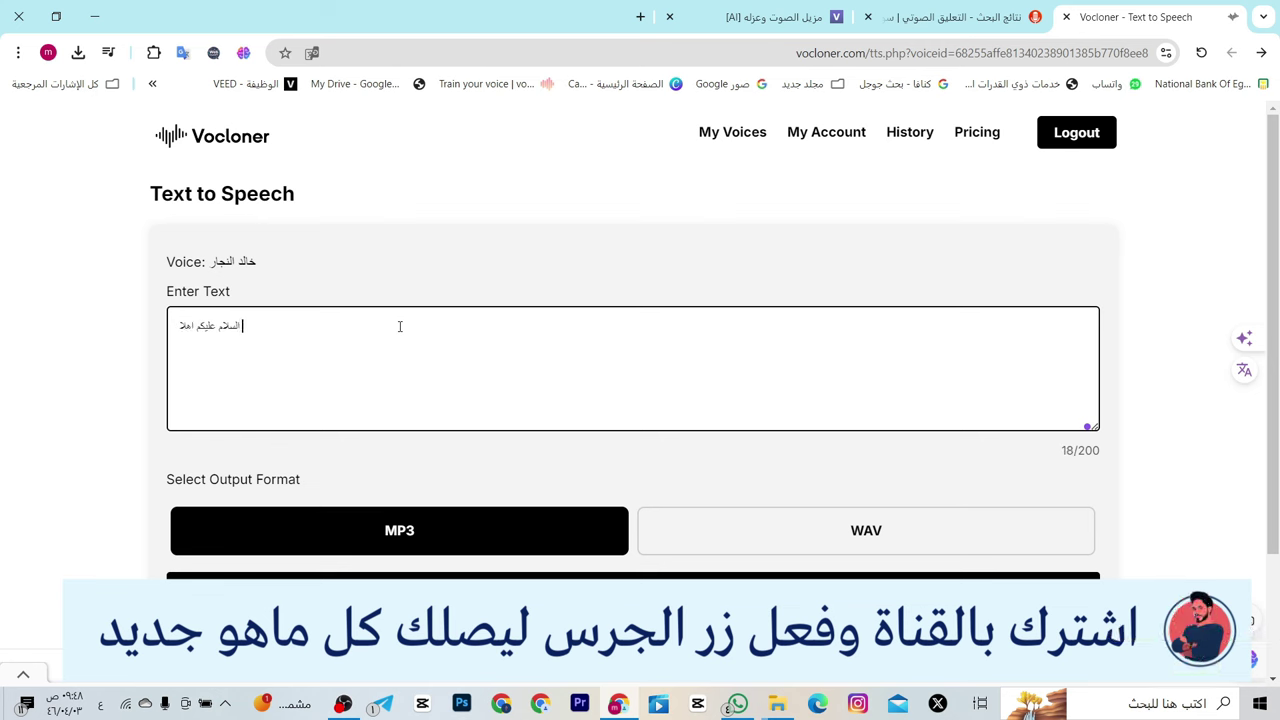
pyautogui.write('درس استنساخ الاصوات')
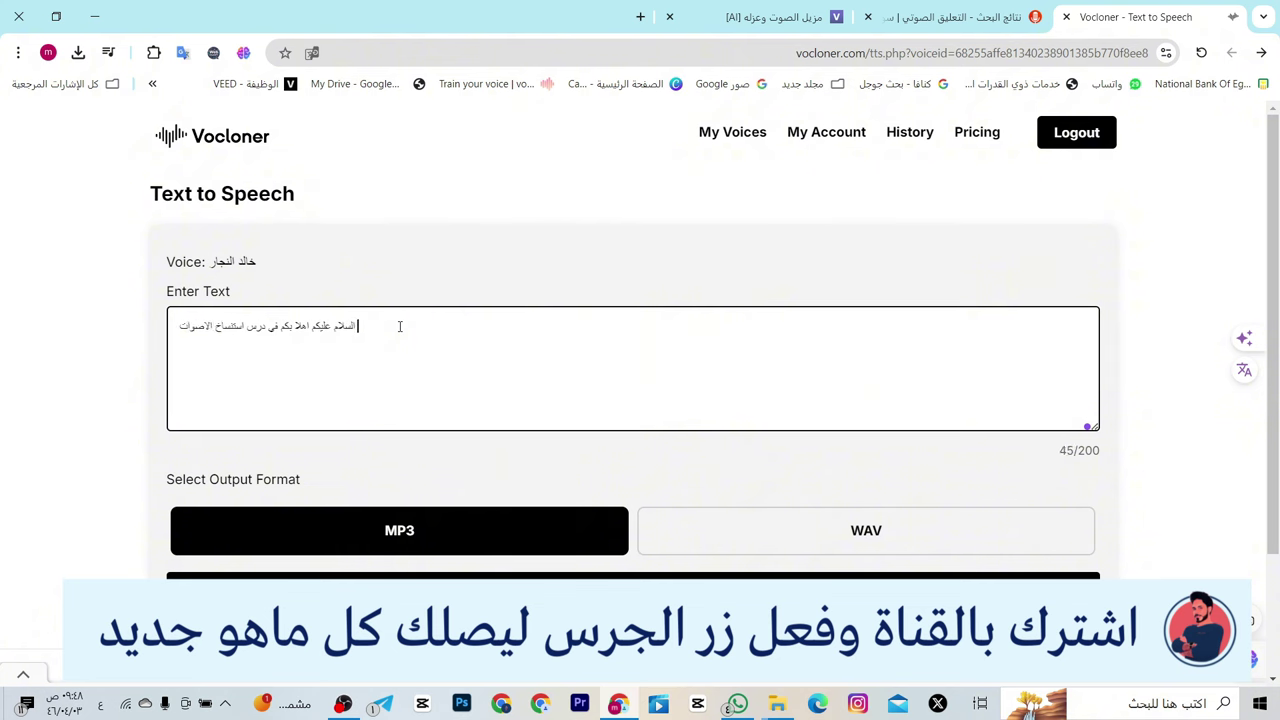
pyautogui.write('بالذ')
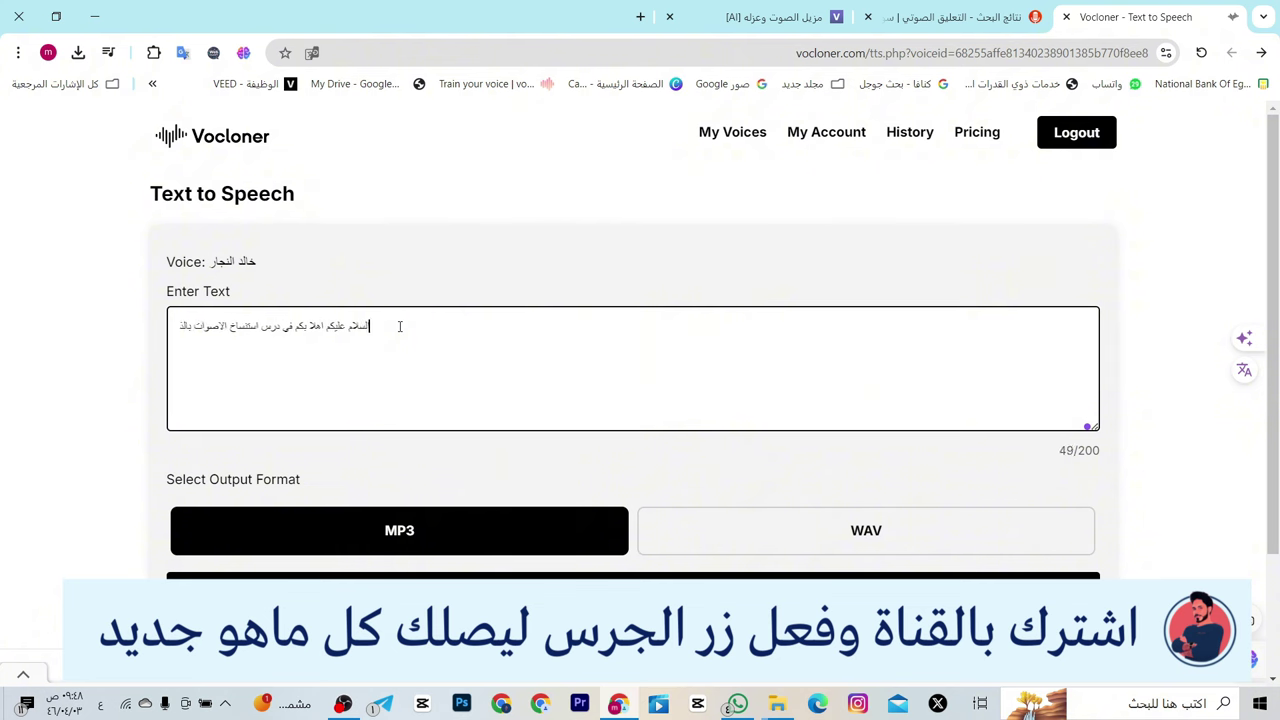
pyautogui.write('كاء الاص')
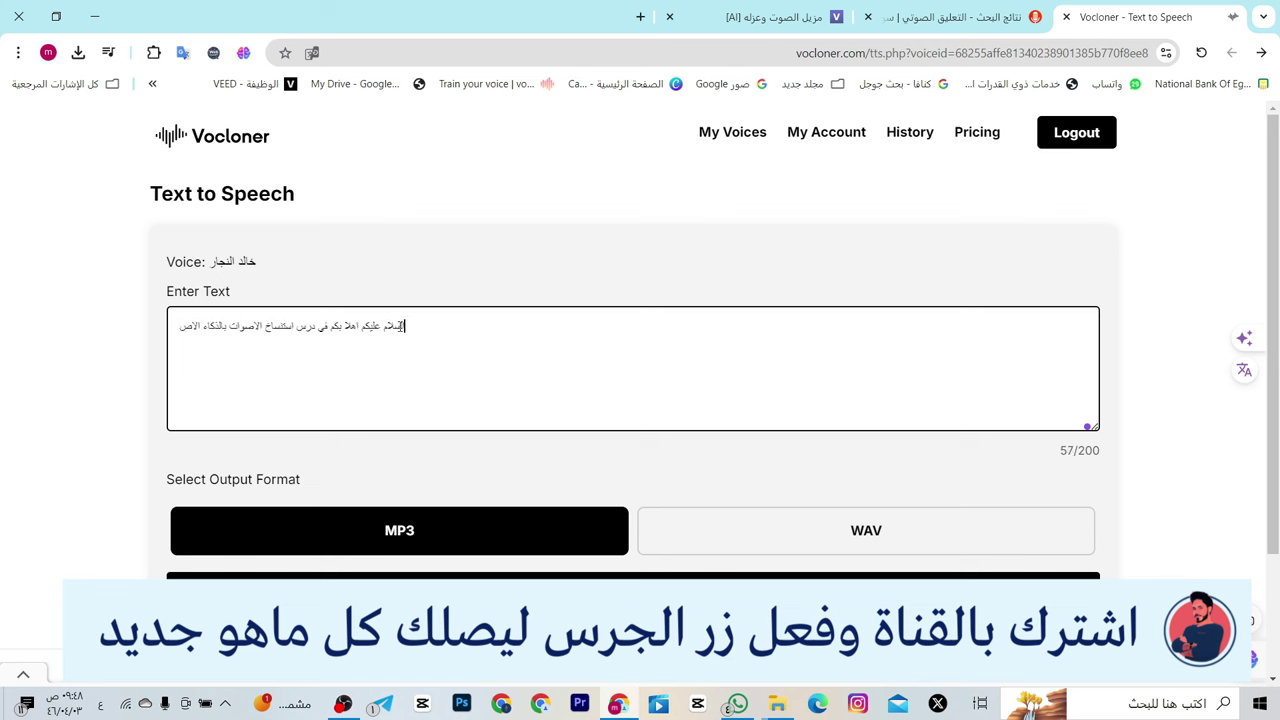
pyautogui.write('طناعي بش')
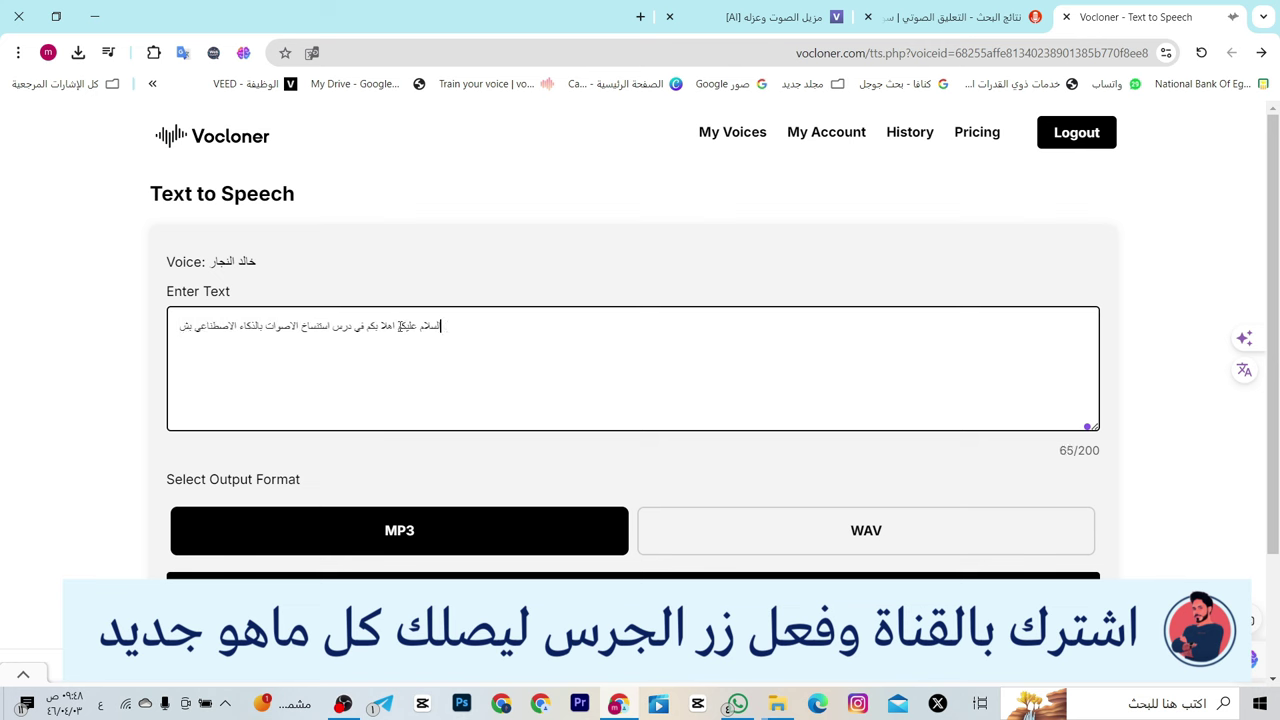
pyautogui.write('كل مجاني')
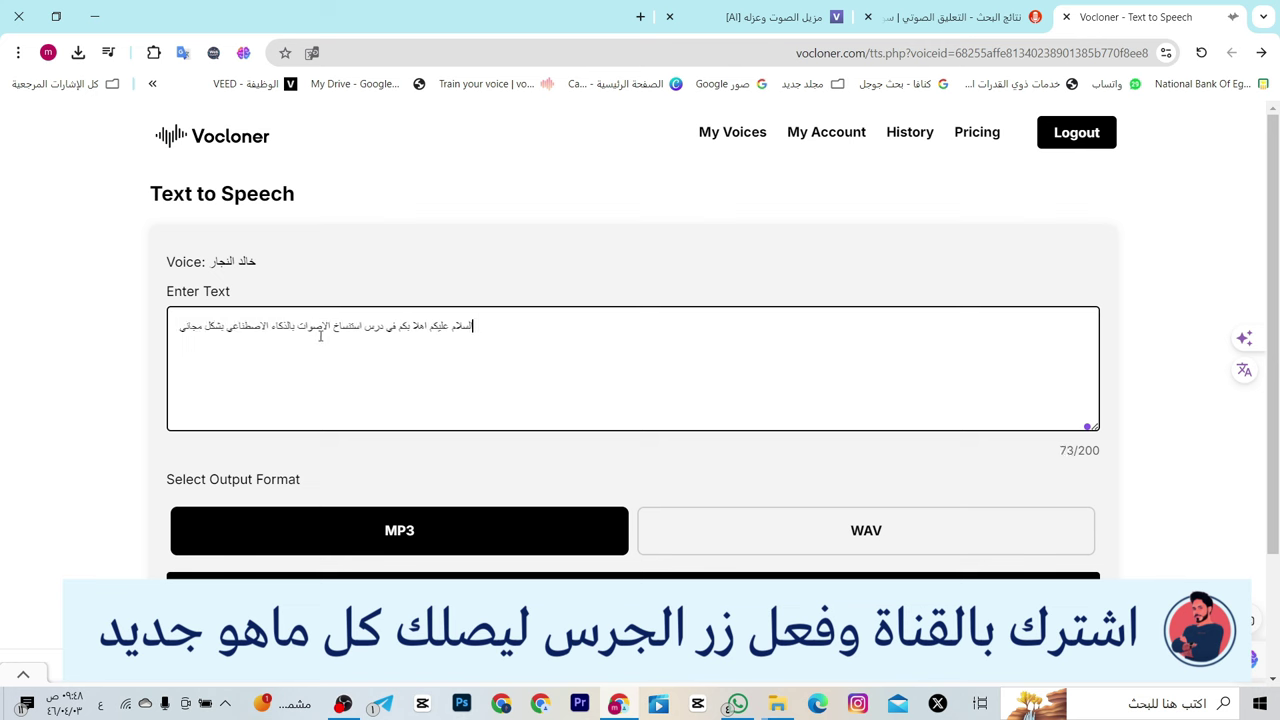
pyautogui.tripleClick(320, 336)
pyautogui.hotkey('ctrl', 'c')
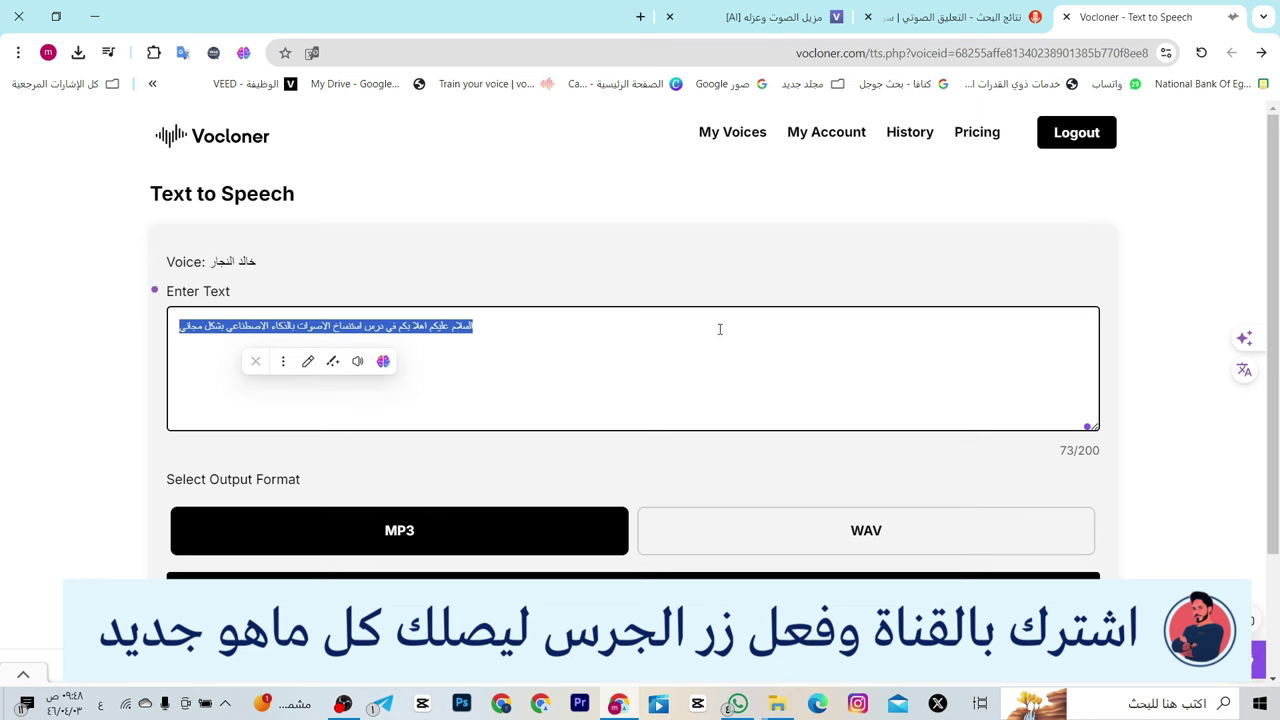
# - Generate a 9-second speech clip of the sentence with the third cloned voice
pyautogui.click(481, 372)
pyautogui.scroll(-3, 563, 374)
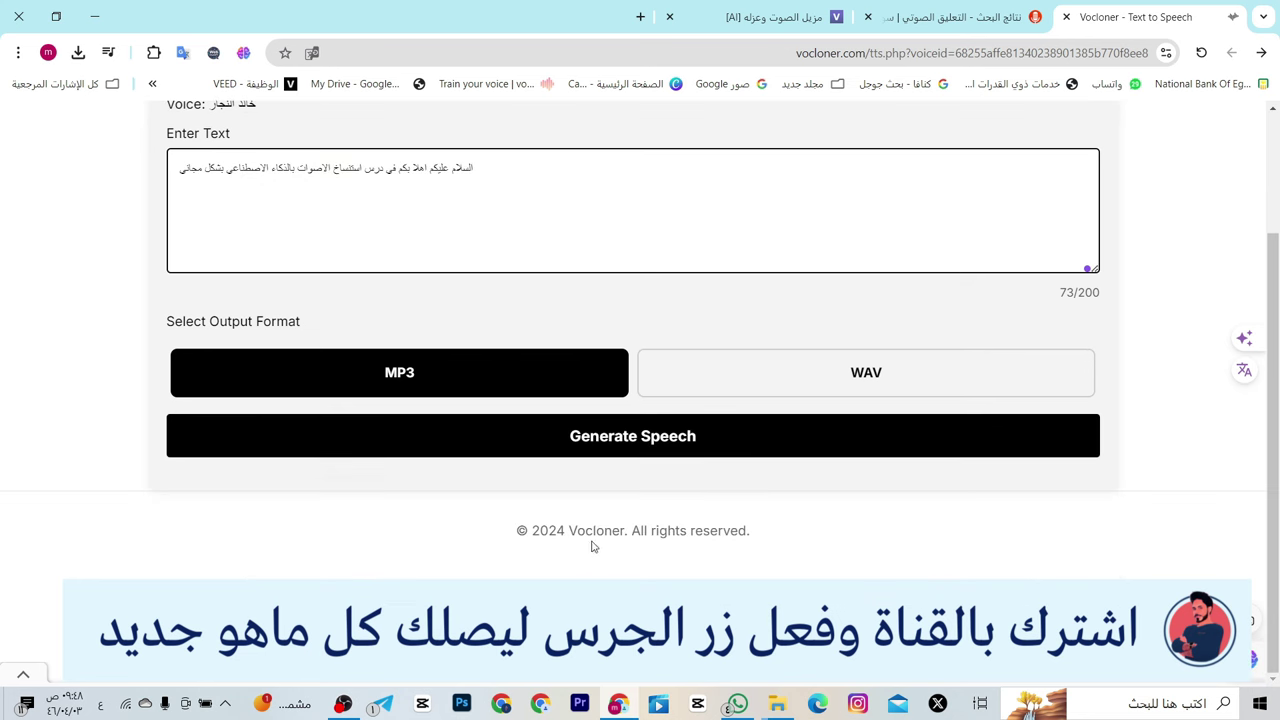
pyautogui.click(630, 437)
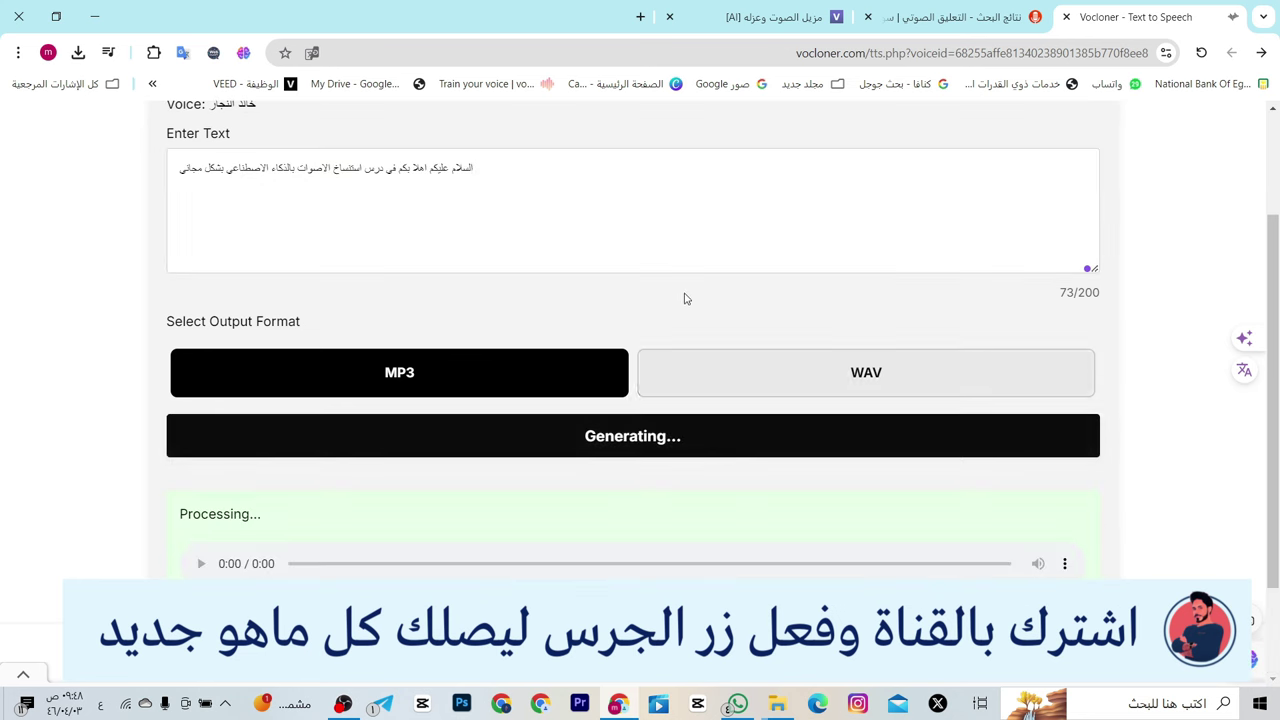
pyautogui.scroll(-1, 418, 514)
pyautogui.scroll(-1, 418, 514)
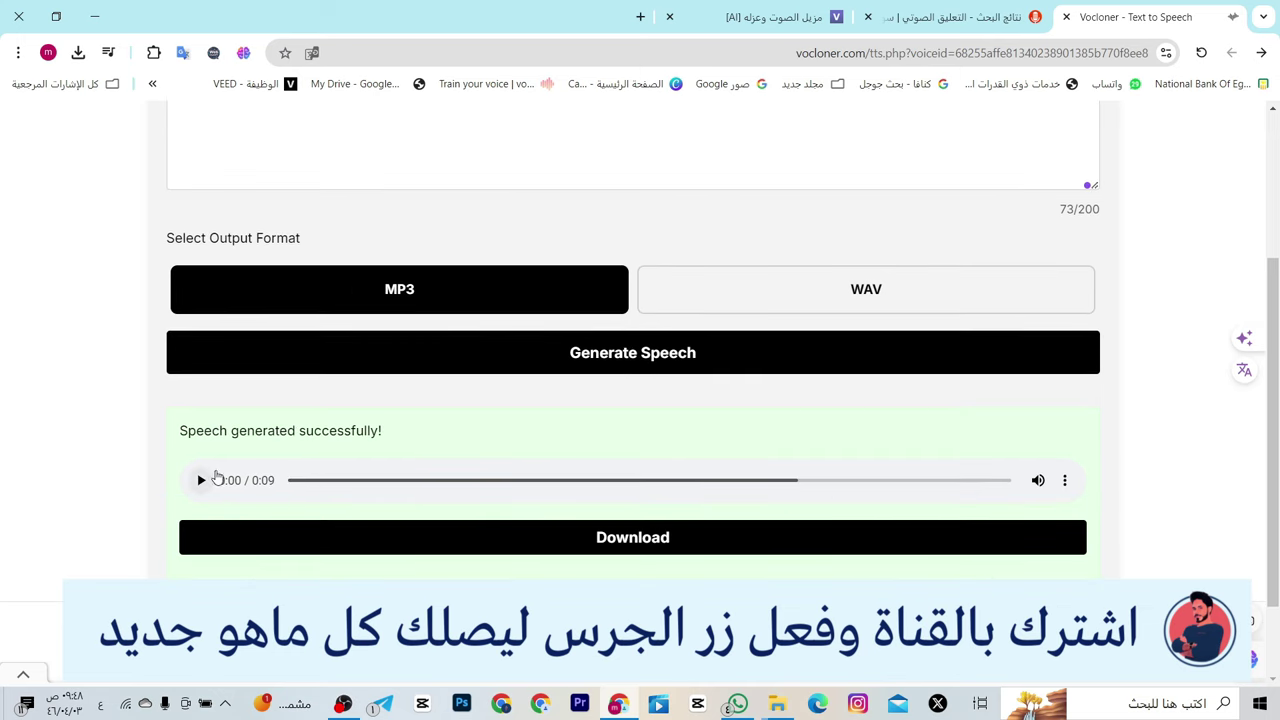
# - Play the generated clip, then play the original MP3 recording for comparison
pyautogui.scroll(1, 342, 444)
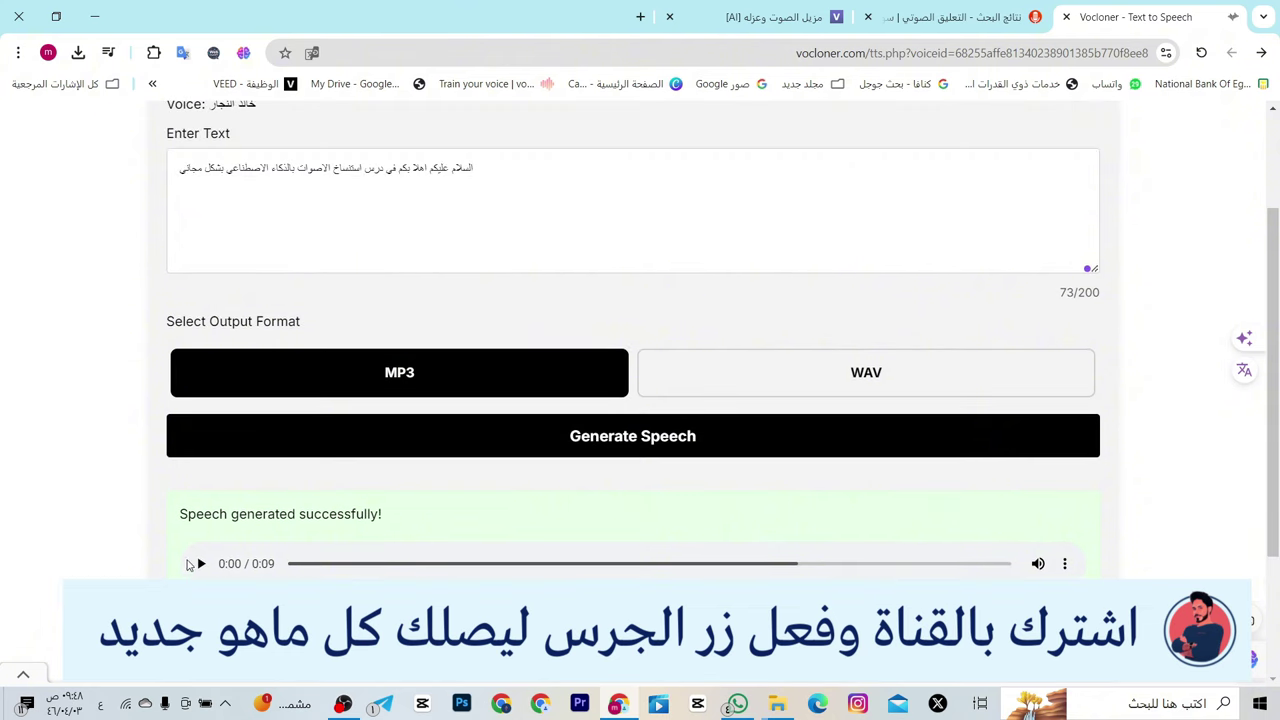
pyautogui.click(200, 563)
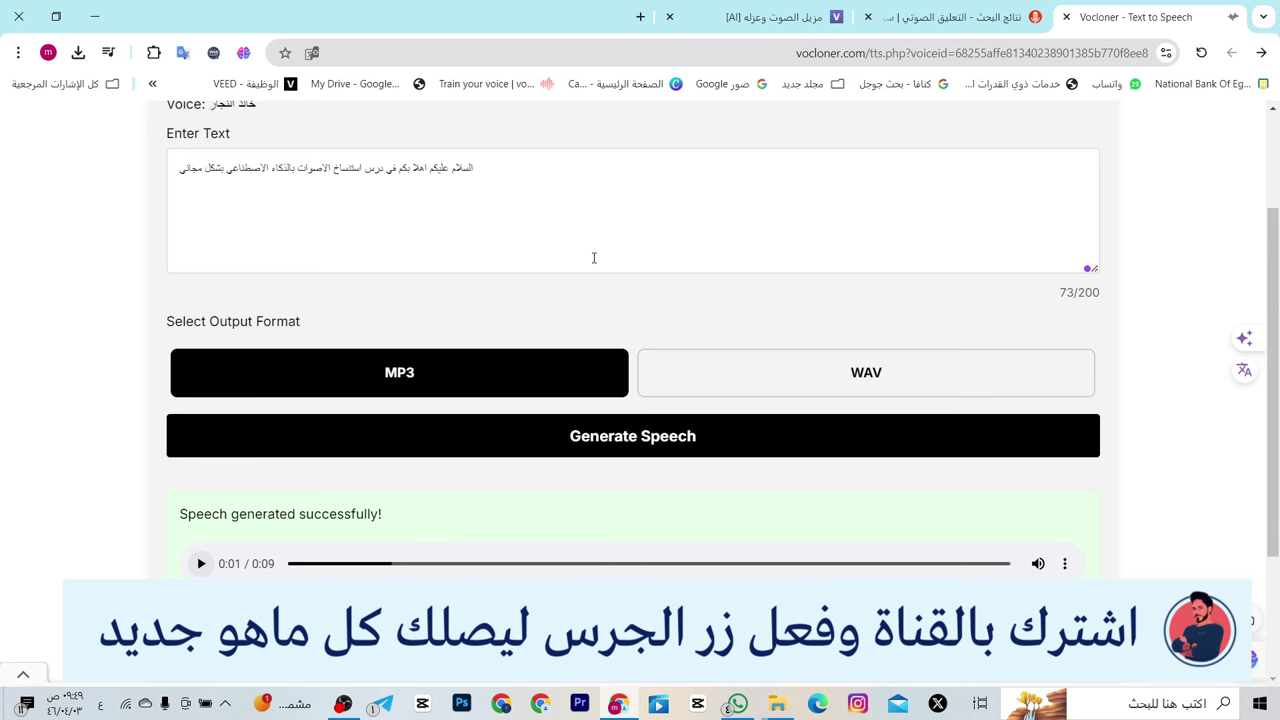
pyautogui.click(772, 700)
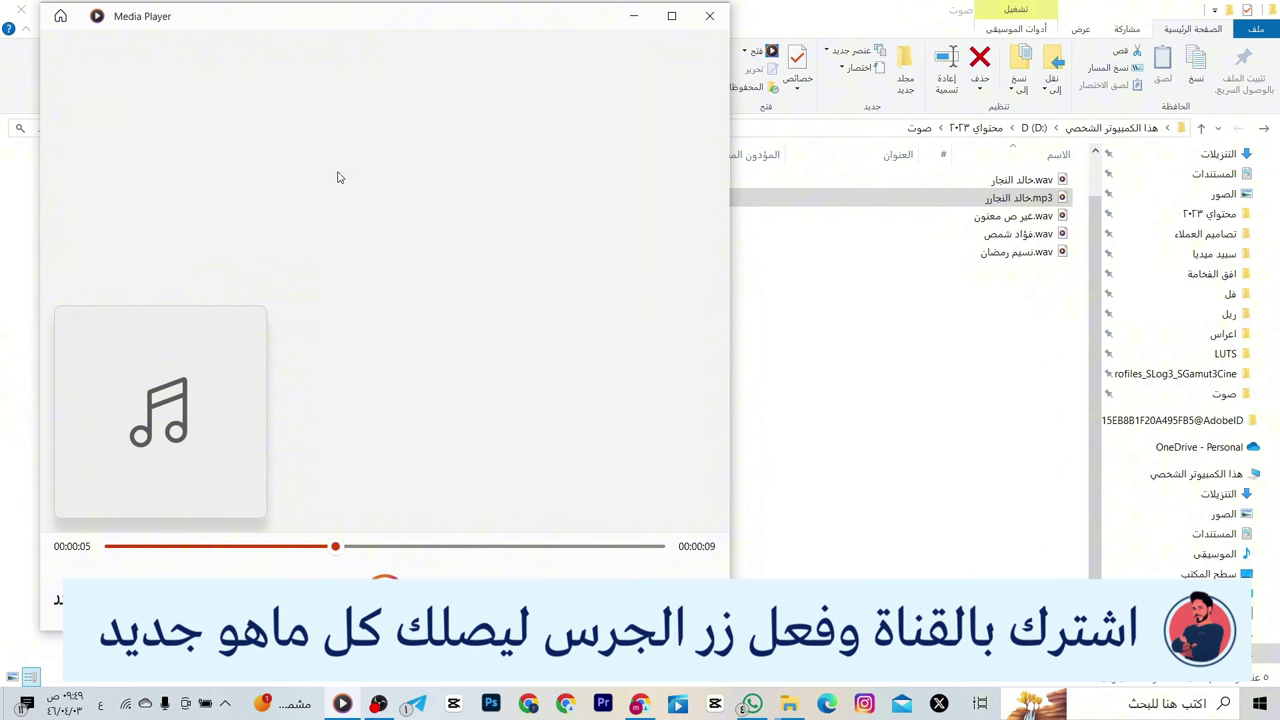
# - Close Media Player and switch back to Chrome's My Voice Models page
pyautogui.click(709, 15)
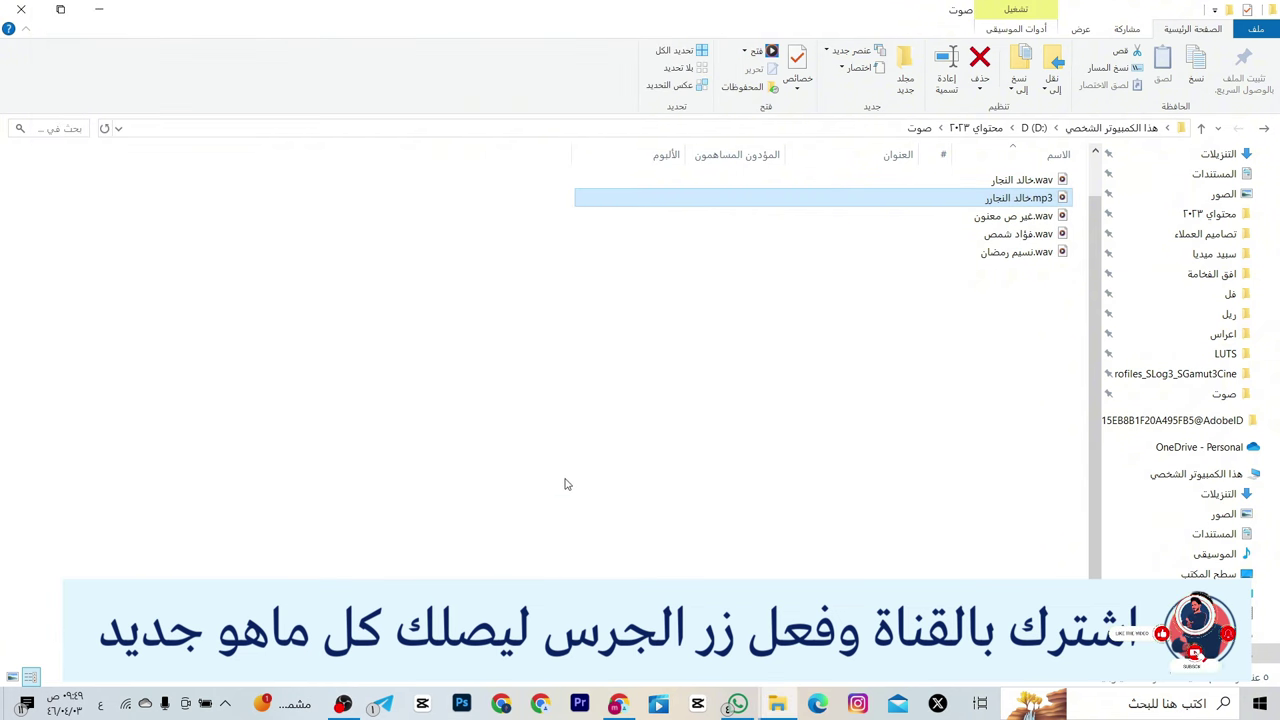
pyautogui.hotkey('alt', 'Tab')
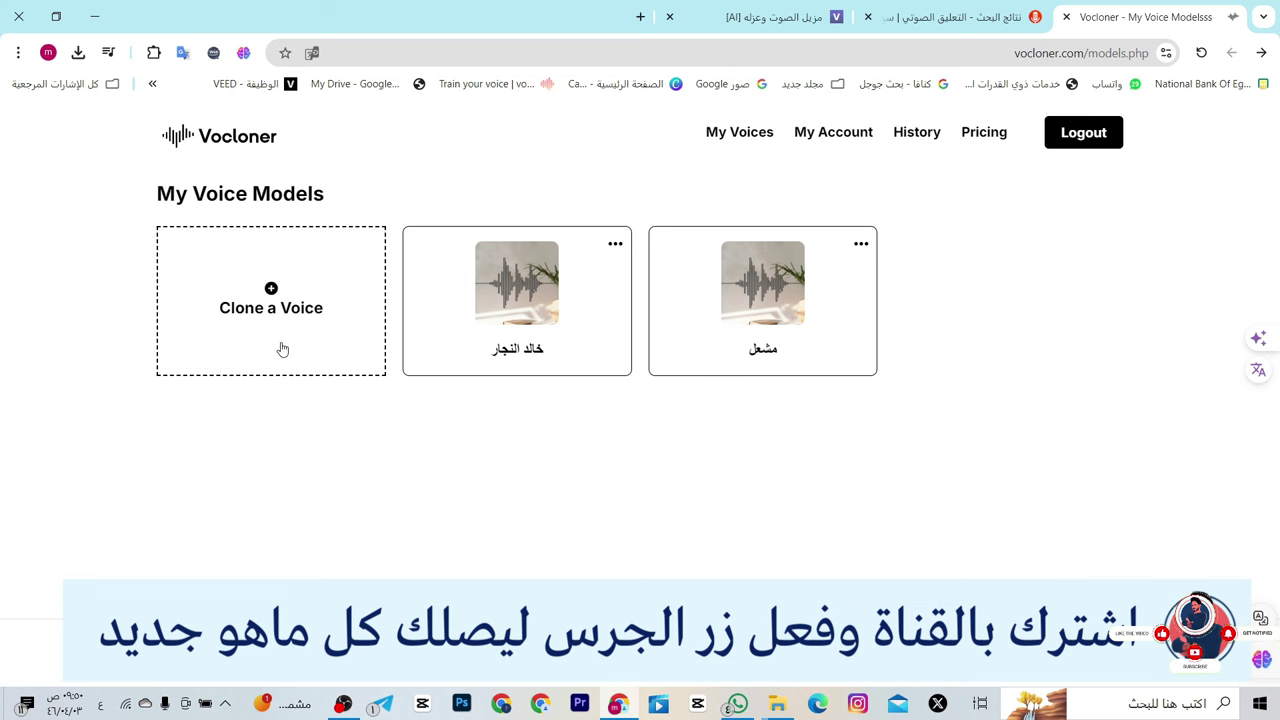
# - Clone a new voice, with the pasted speaker name, from the next speaker's WAV recording
pyautogui.click(282, 349)
pyautogui.click(305, 312)
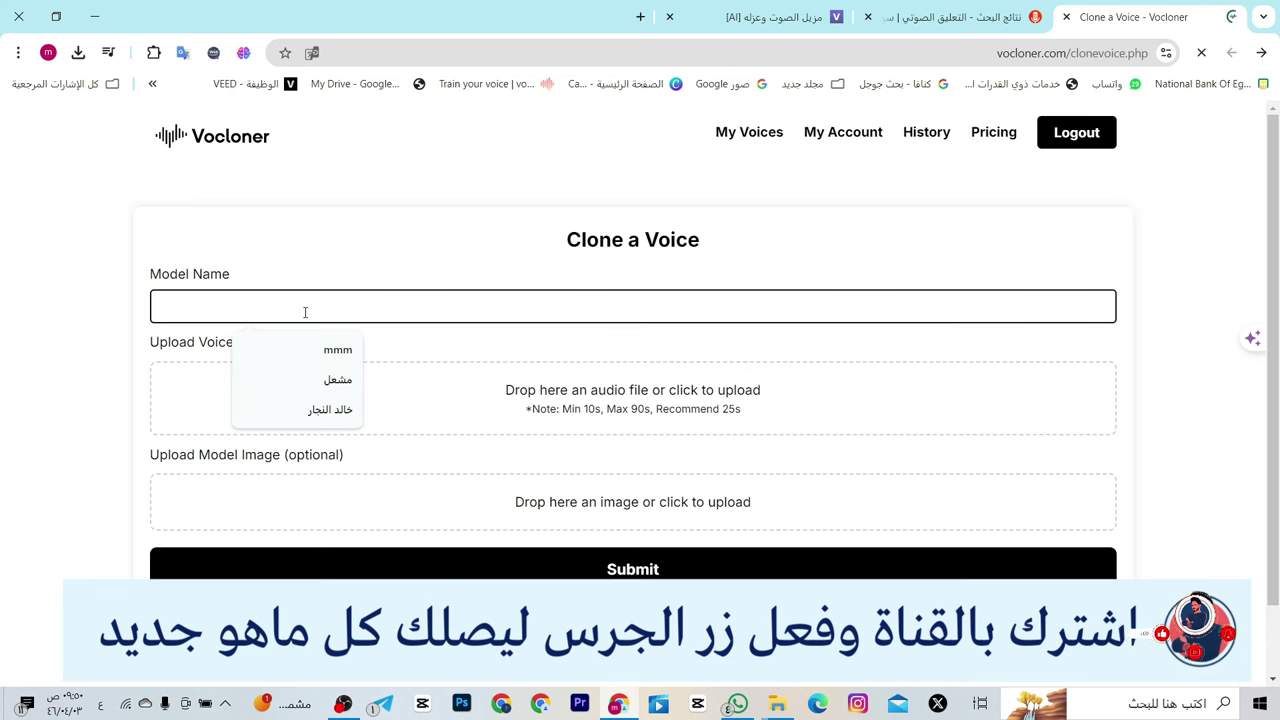
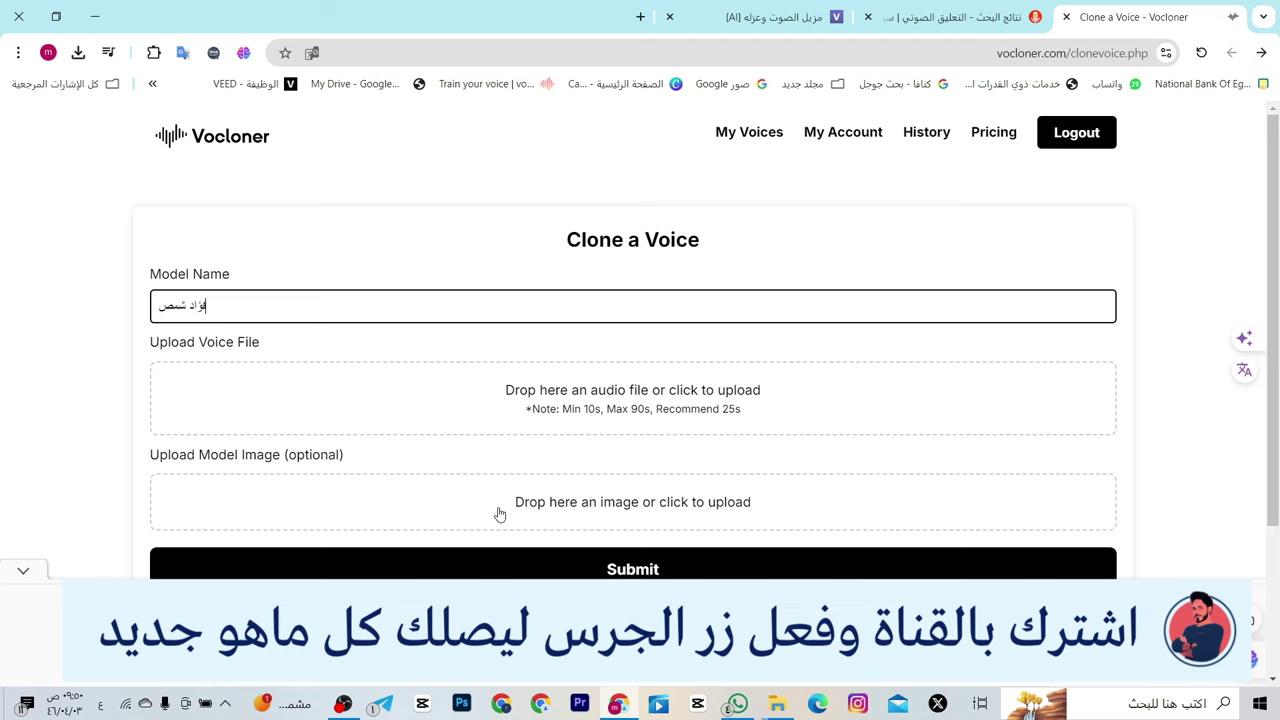
pyautogui.click(522, 430)
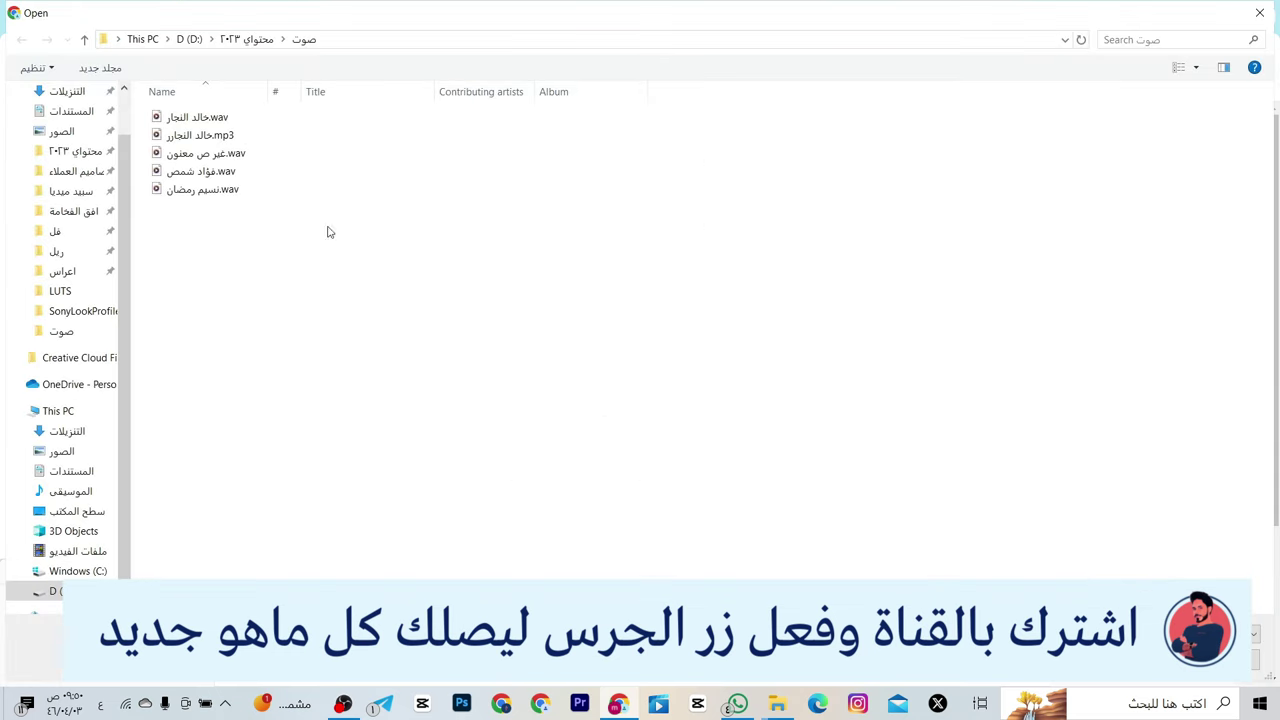
pyautogui.doubleClick(247, 171)
pyautogui.scroll(-1, 801, 553)
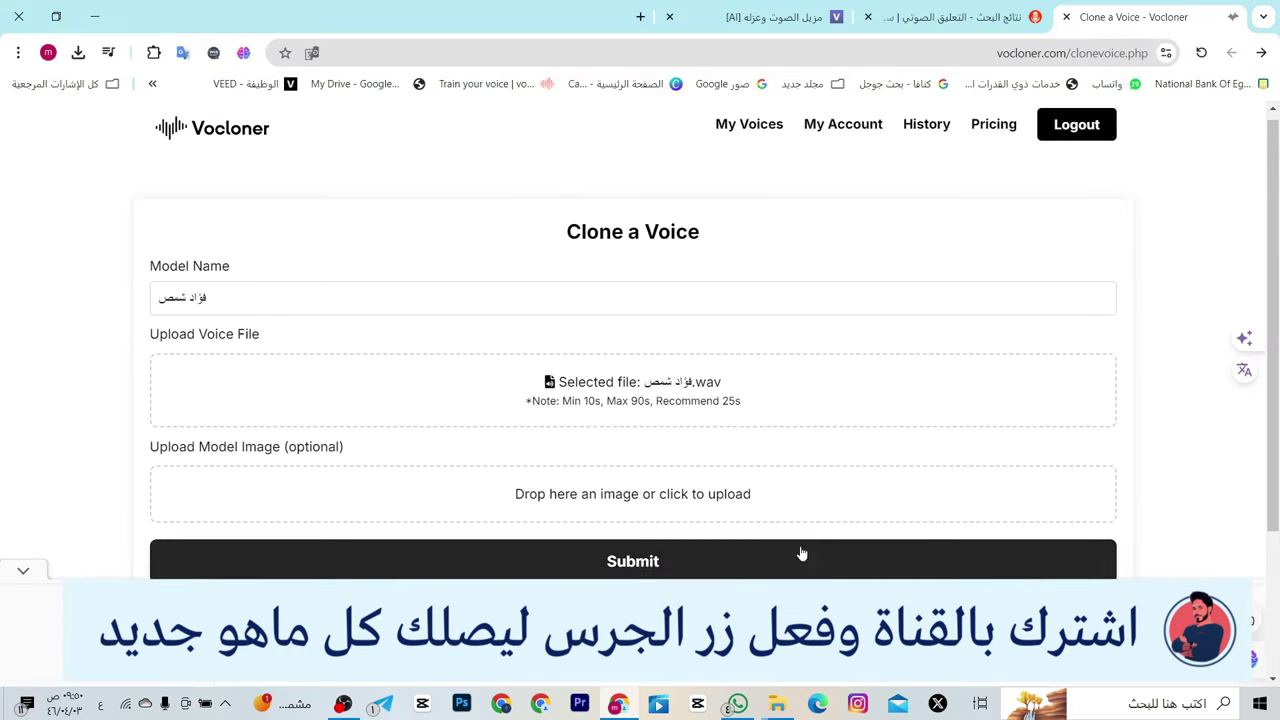
pyautogui.scroll(-1, 801, 553)
pyautogui.click(737, 491)
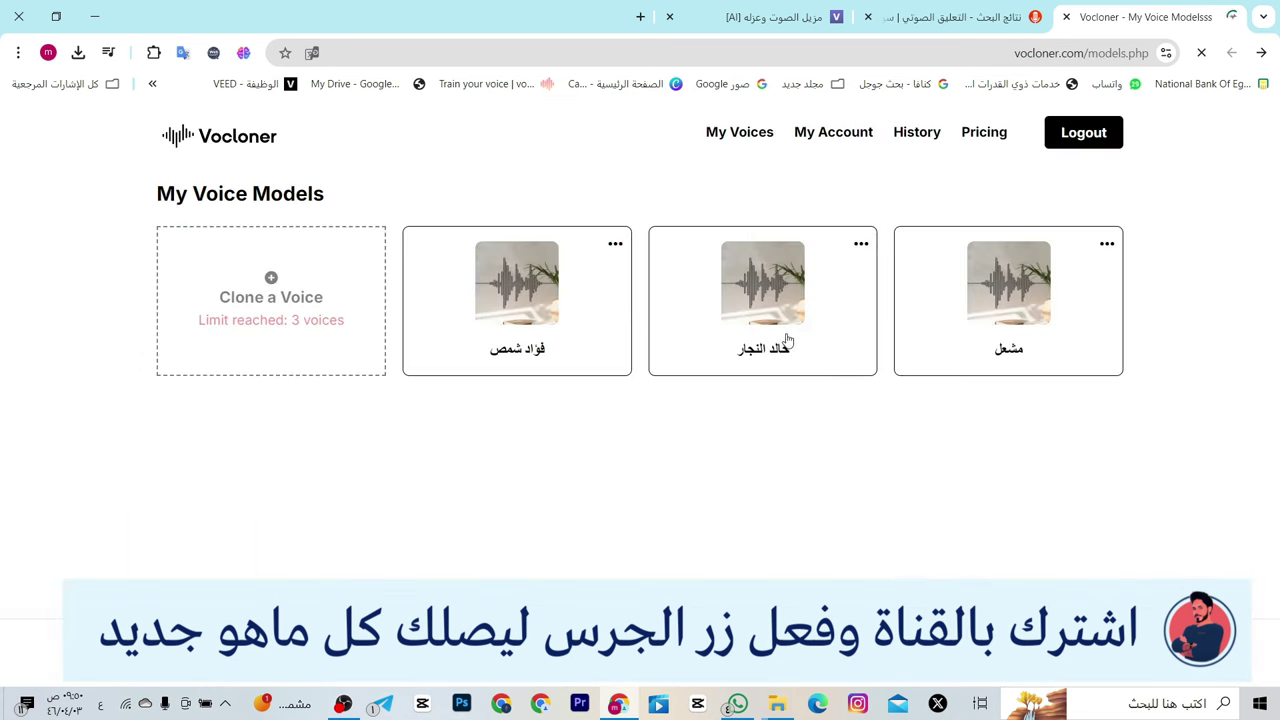
# - Open Text to Speech for the newest voice and paste the 73-character Arabic welcome sentence
pyautogui.click(520, 315)
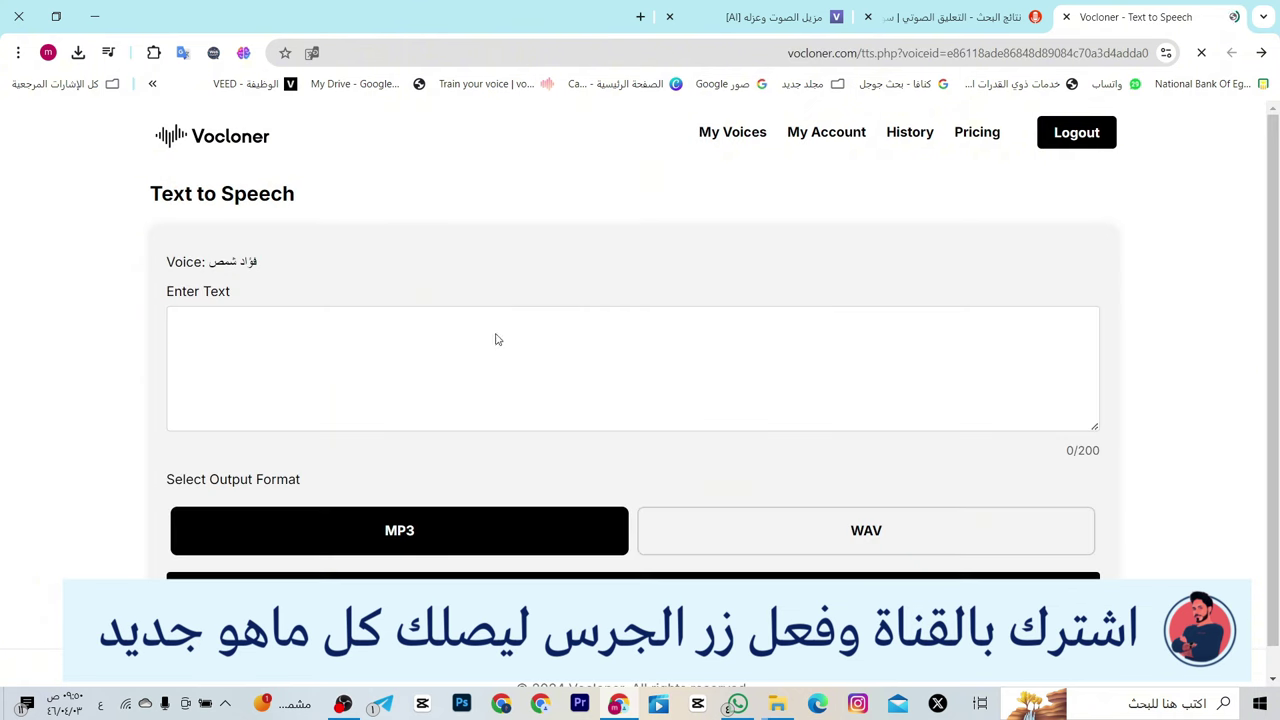
pyautogui.click(497, 335)
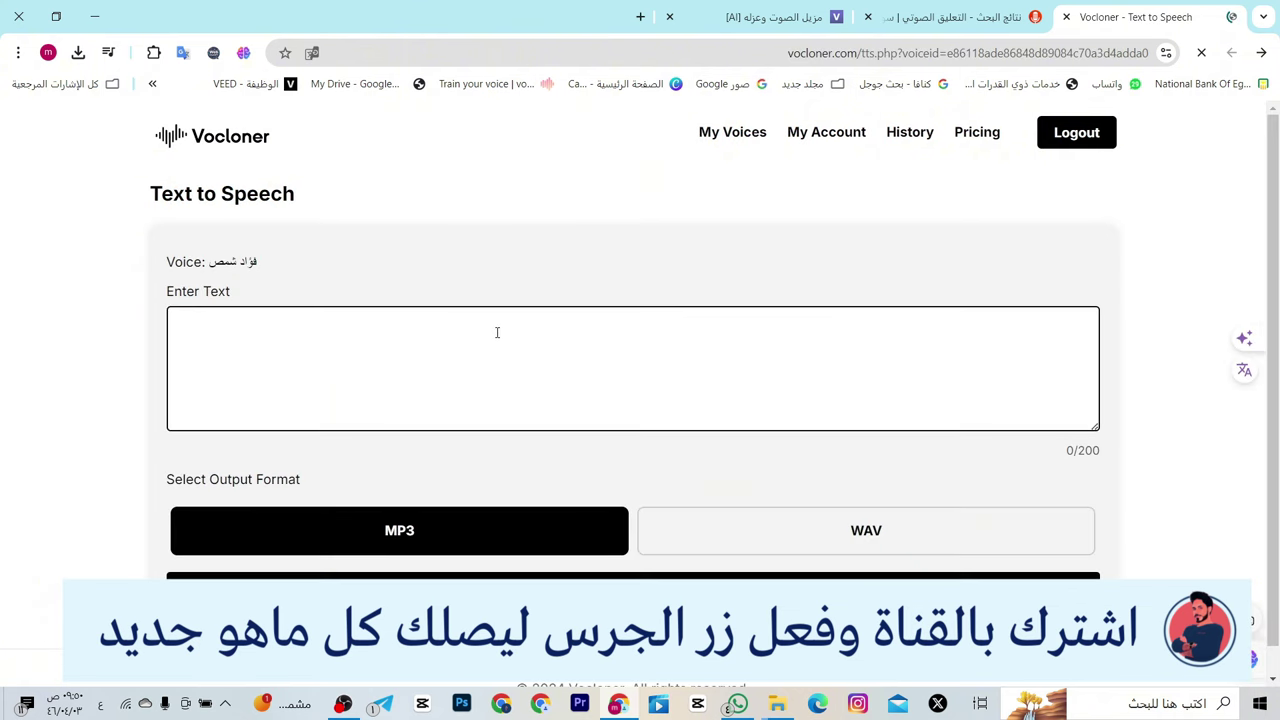
pyautogui.hotkey('ctrl', 'v')
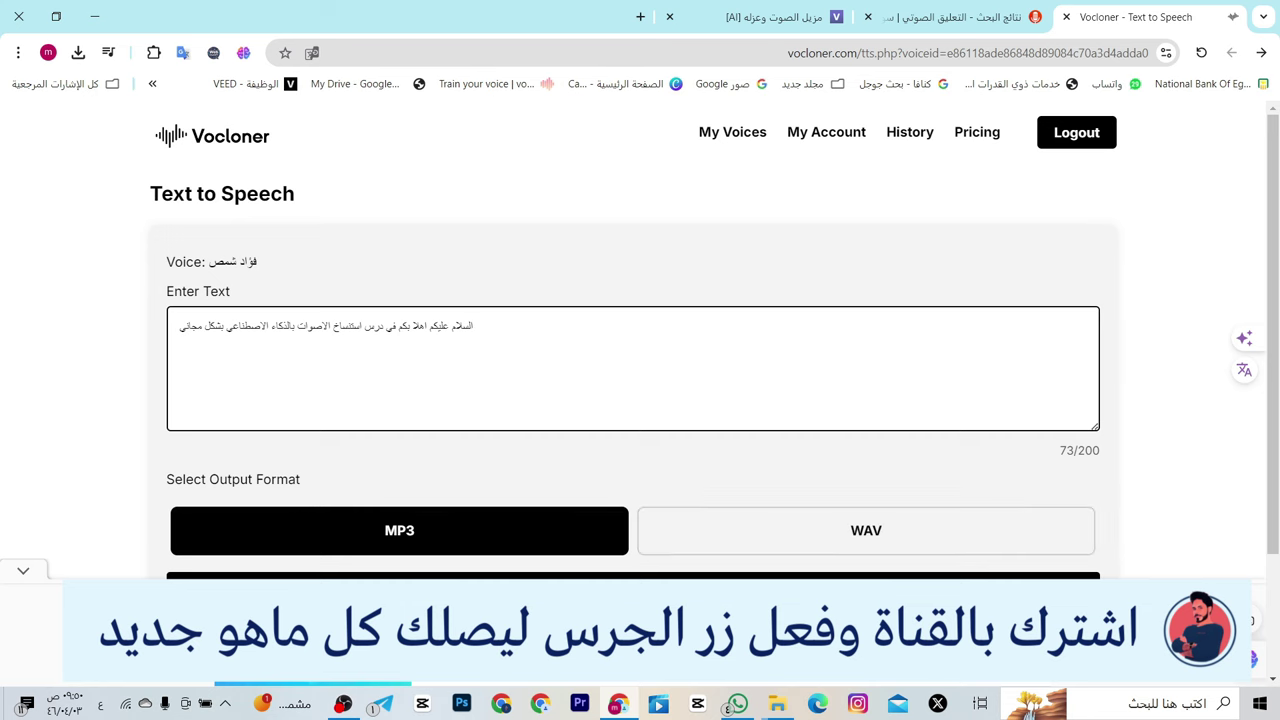
# - Generate speech from the sentence, wait for the audio player, then bring up File Explorer
pyautogui.scroll(-2, 903, 526)
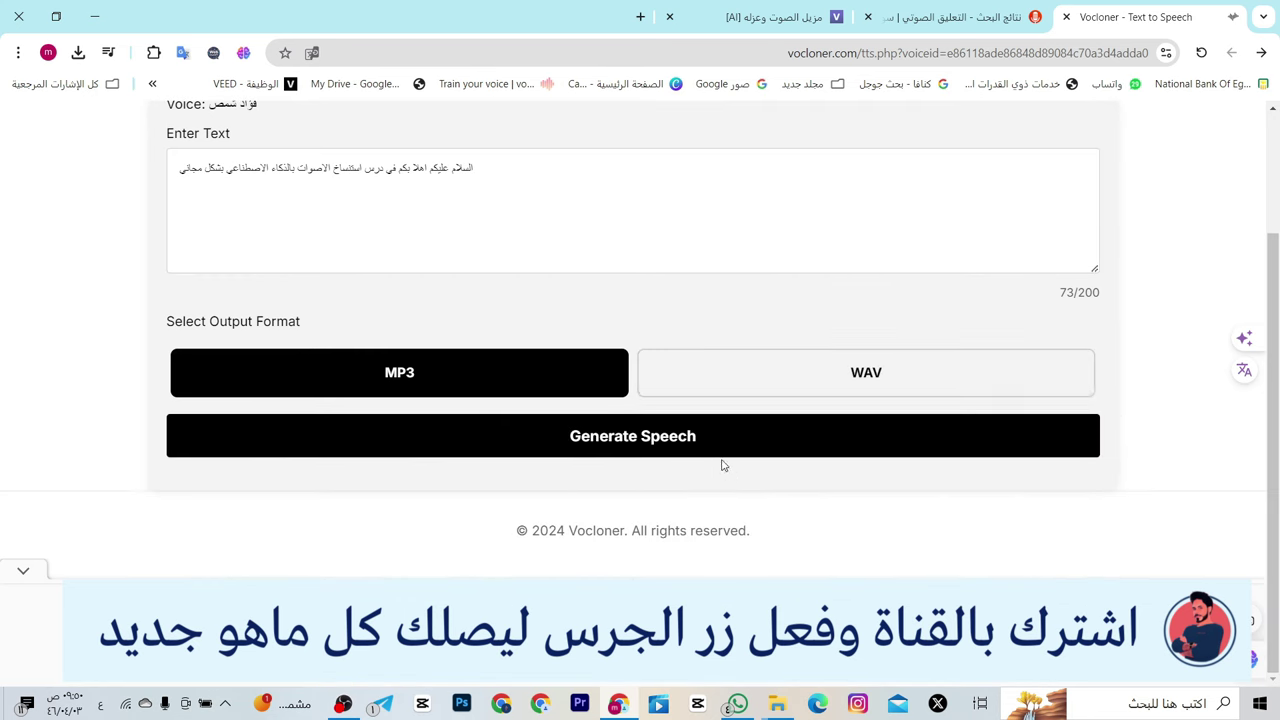
pyautogui.click(712, 440)
pyautogui.scroll(1, 708, 445)
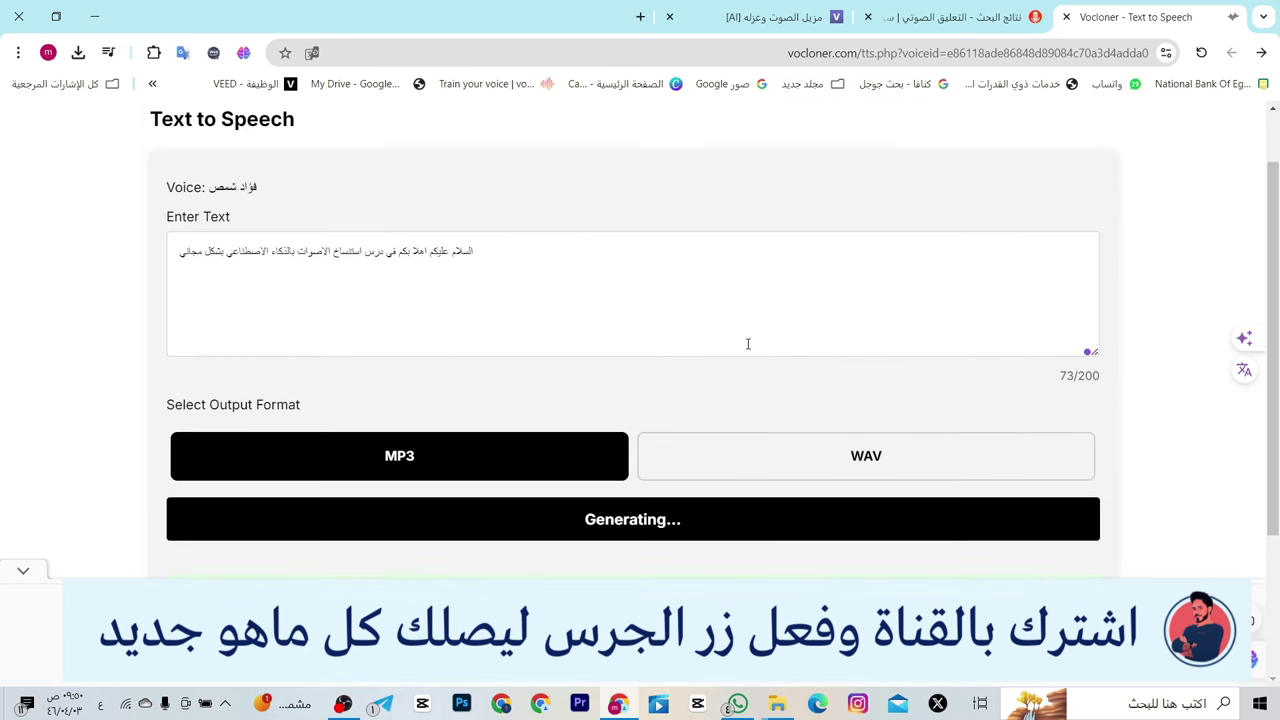
pyautogui.scroll(-3, 776, 286)
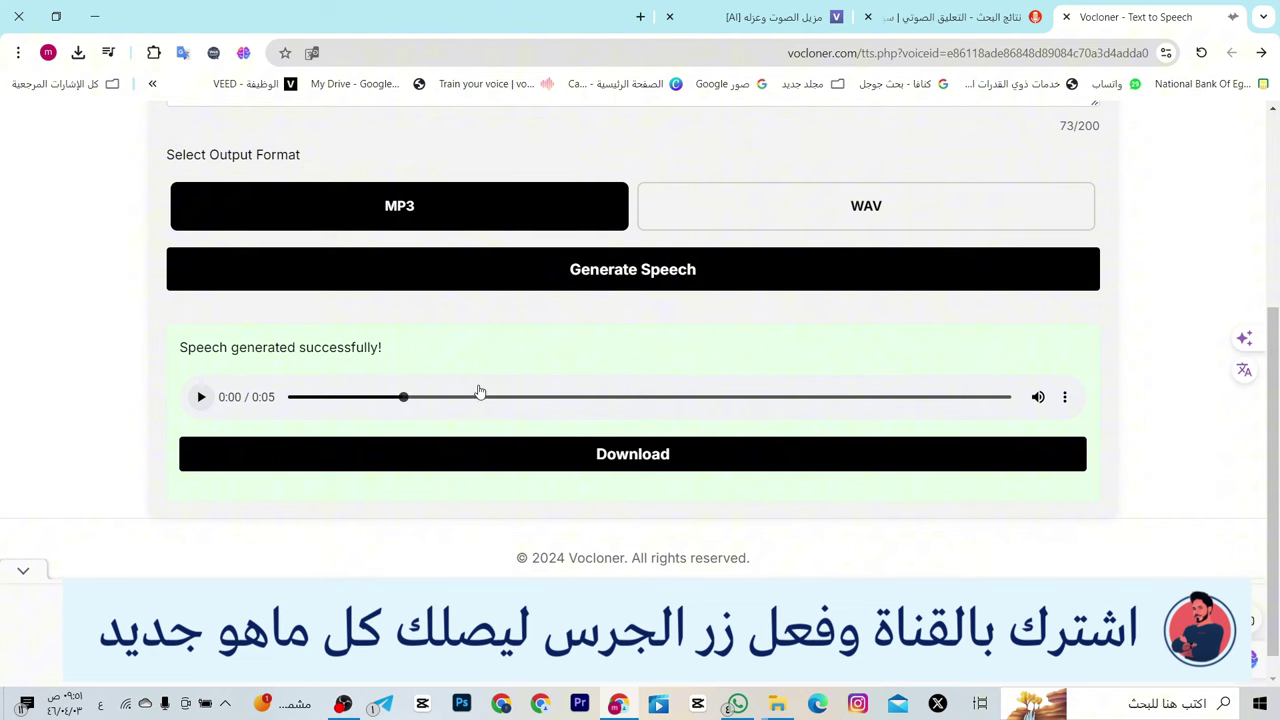
pyautogui.scroll(1, 534, 385)
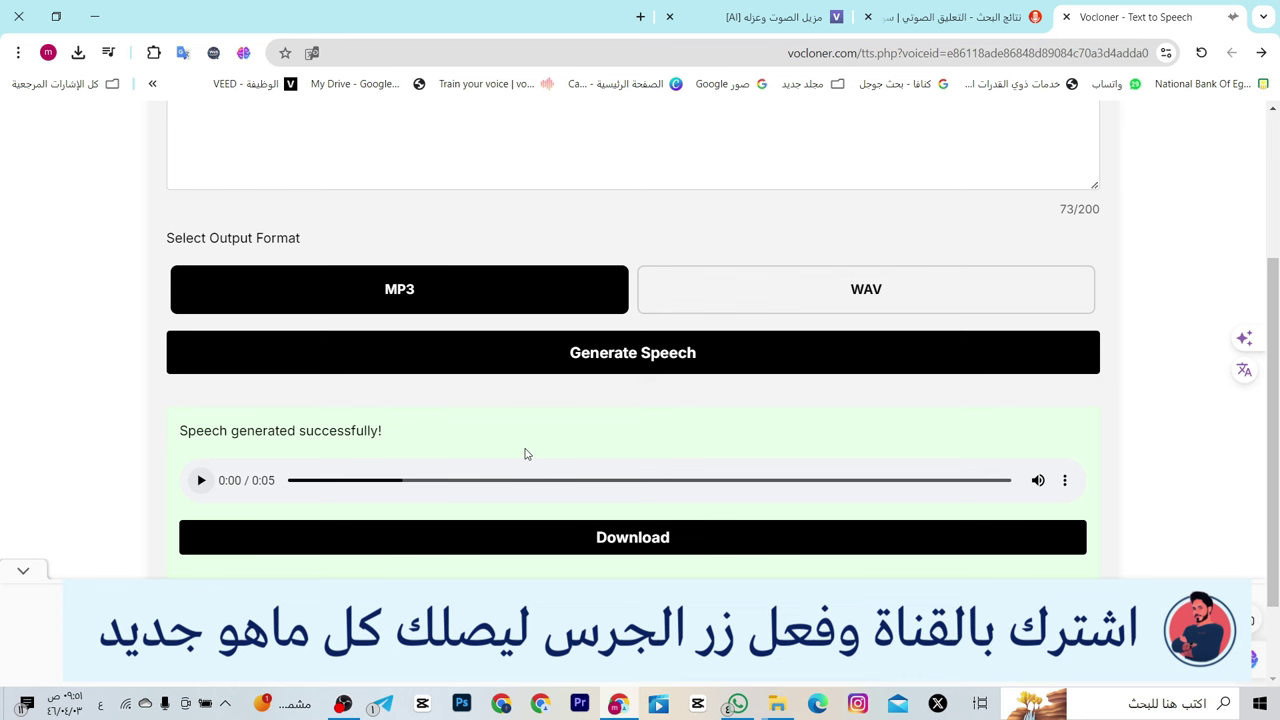
pyautogui.scroll(2, 518, 460)
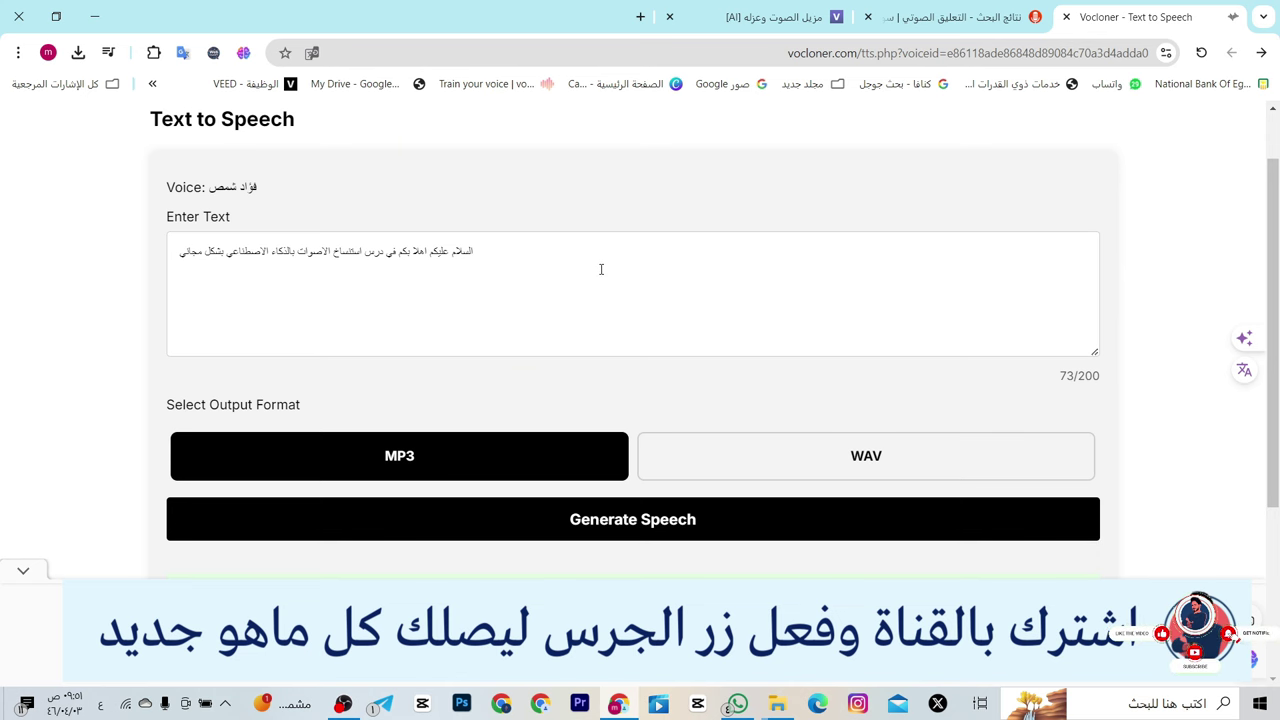
pyautogui.scroll(1, 601, 269)
pyautogui.hotkey('ctrl', 'a')
pyautogui.hotkey('ctrl', 'c')
pyautogui.click(777, 704)
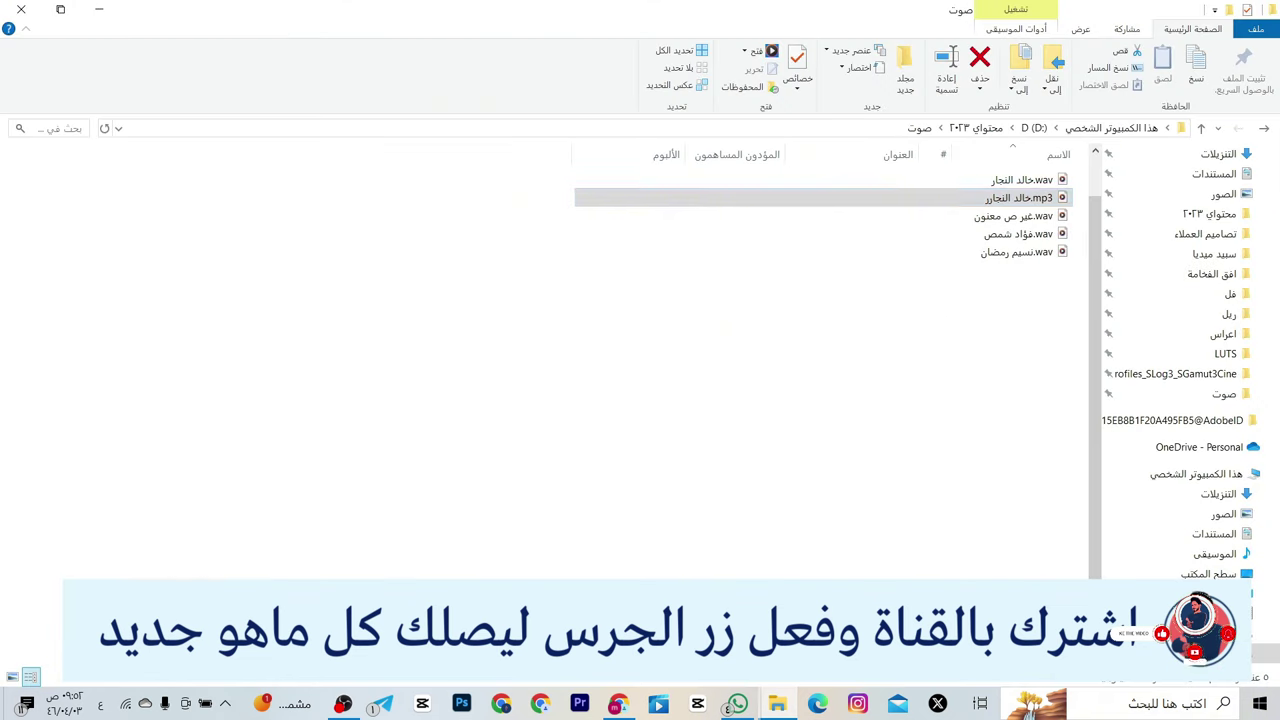
# - Play this voice's original 20-second WAV recording, then return to Vocloner in Chrome
pyautogui.doubleClick(1015, 234)
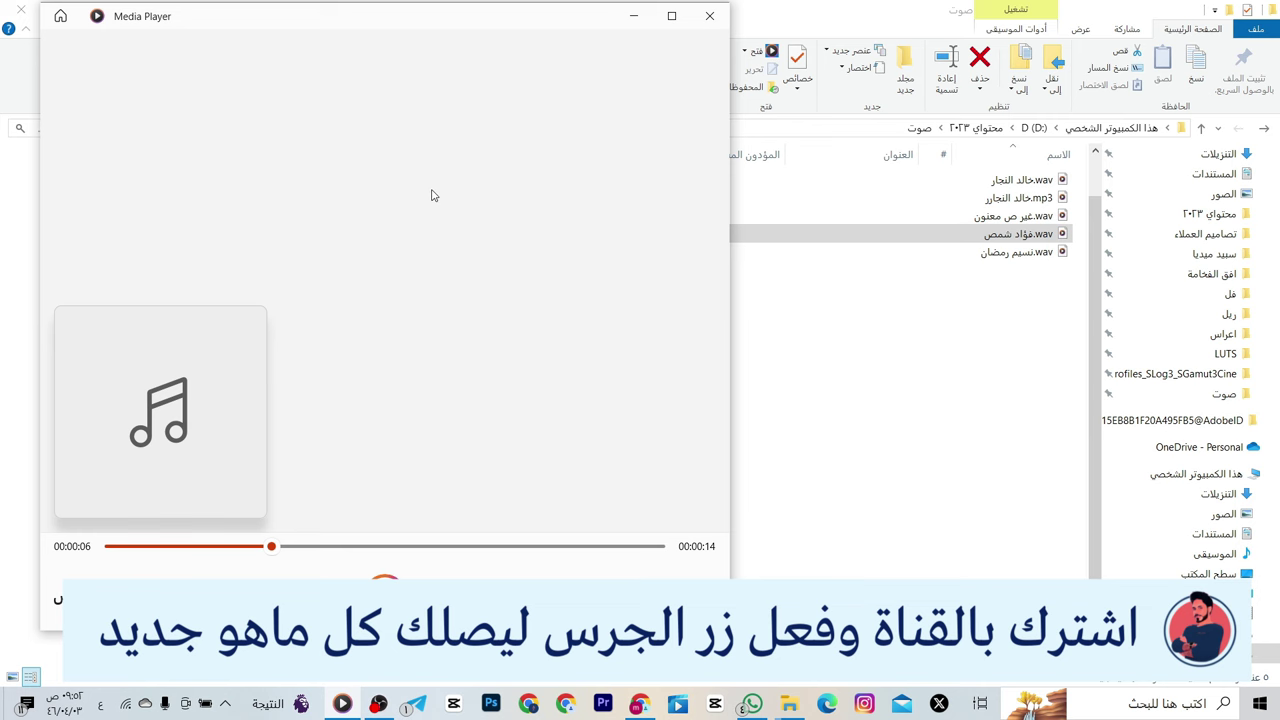
pyautogui.click(640, 702)
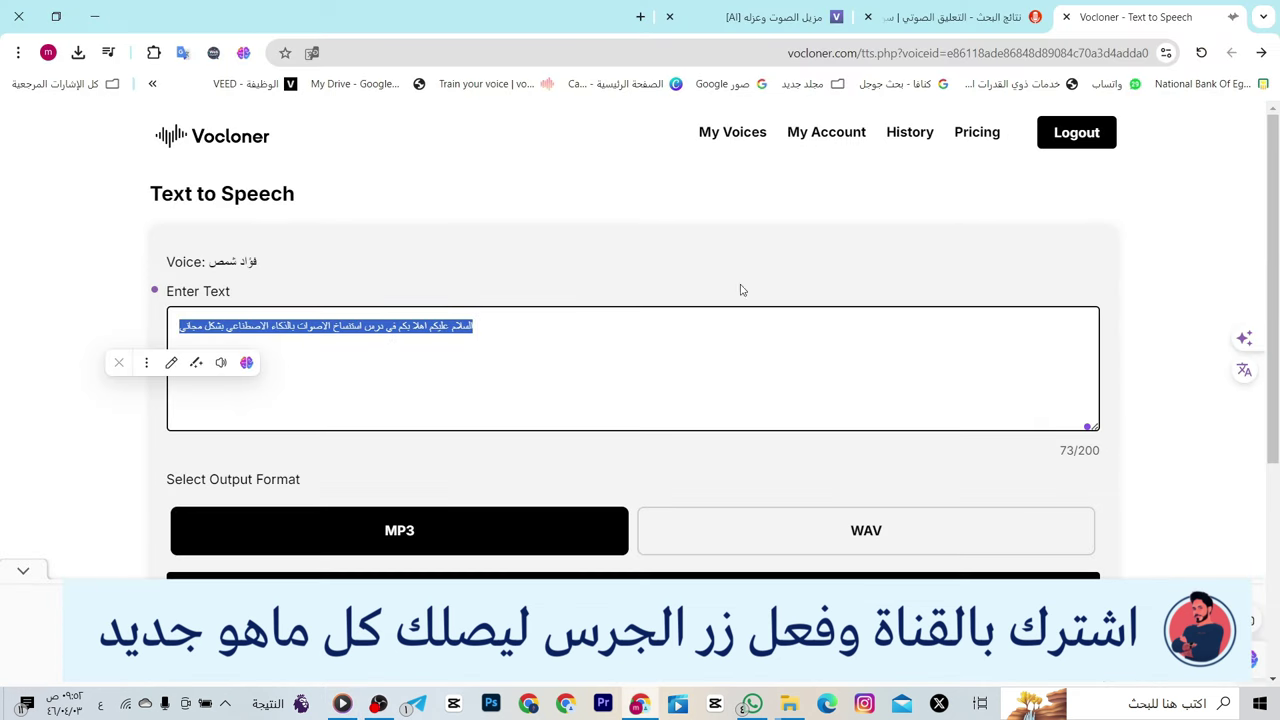
# - Go to the voice models list and glance at an existing voice's Text to Speech page
pyautogui.click(716, 142)
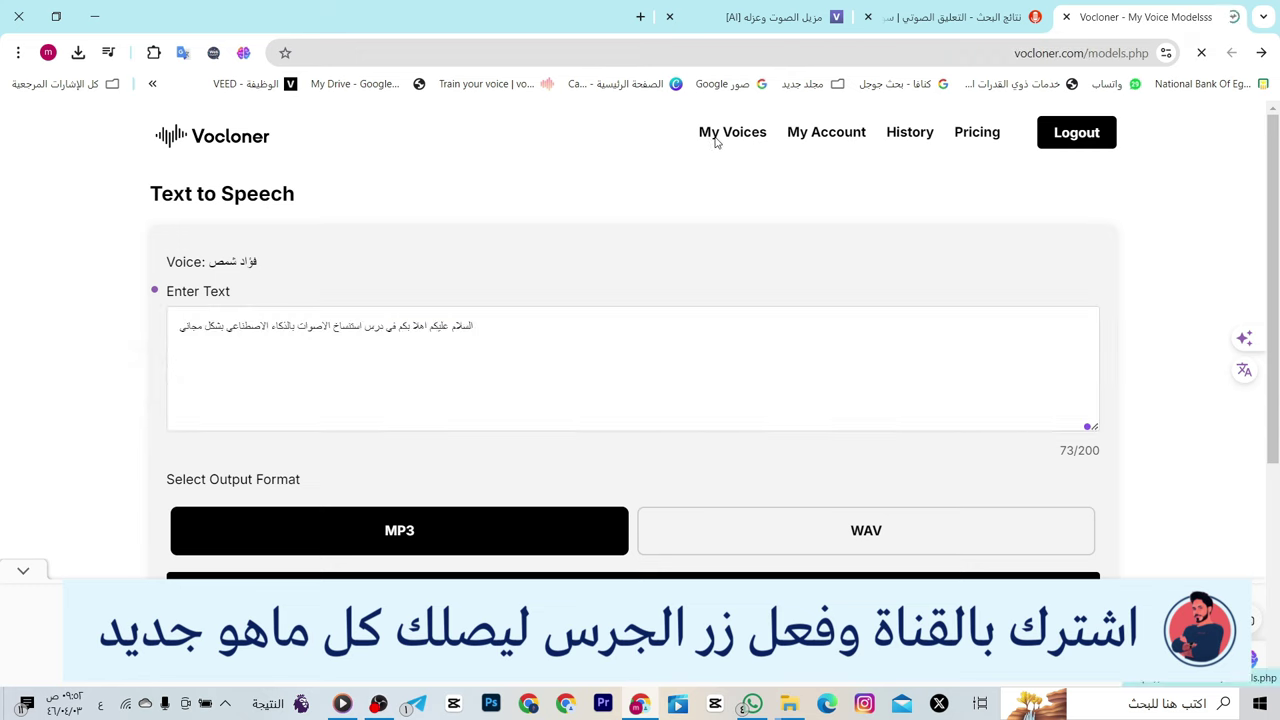
pyautogui.click(1110, 250)
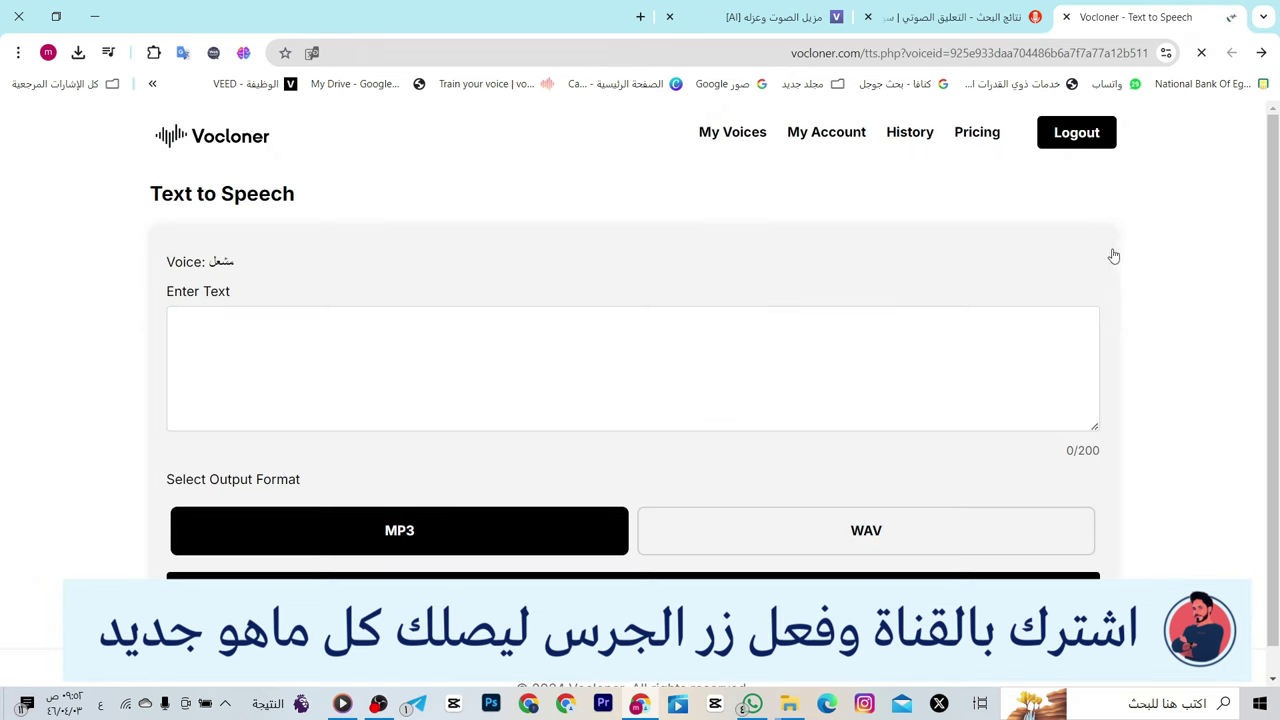
pyautogui.hotkey('alt', 'Left')
# - Clone a new voice model from the third original WAV recording and open its Text to Speech page
pyautogui.click(289, 329)
pyautogui.click(473, 315)
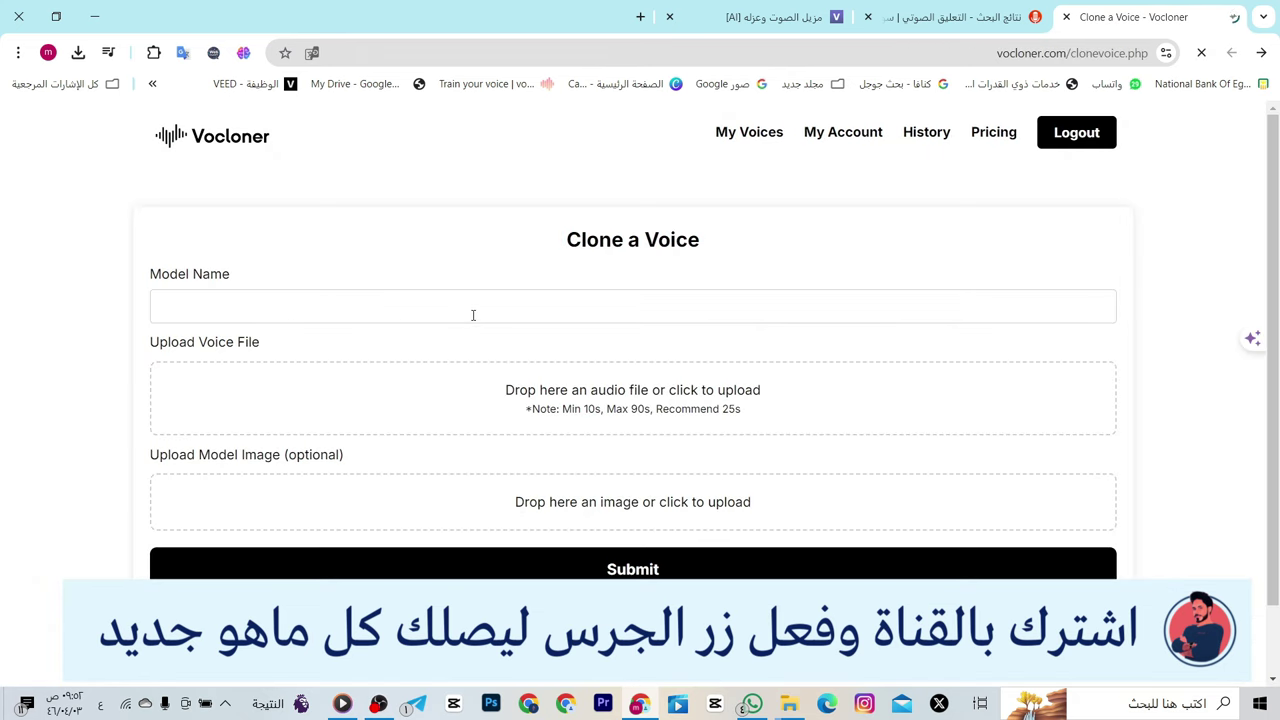
pyautogui.click(473, 315)
pyautogui.click(391, 351)
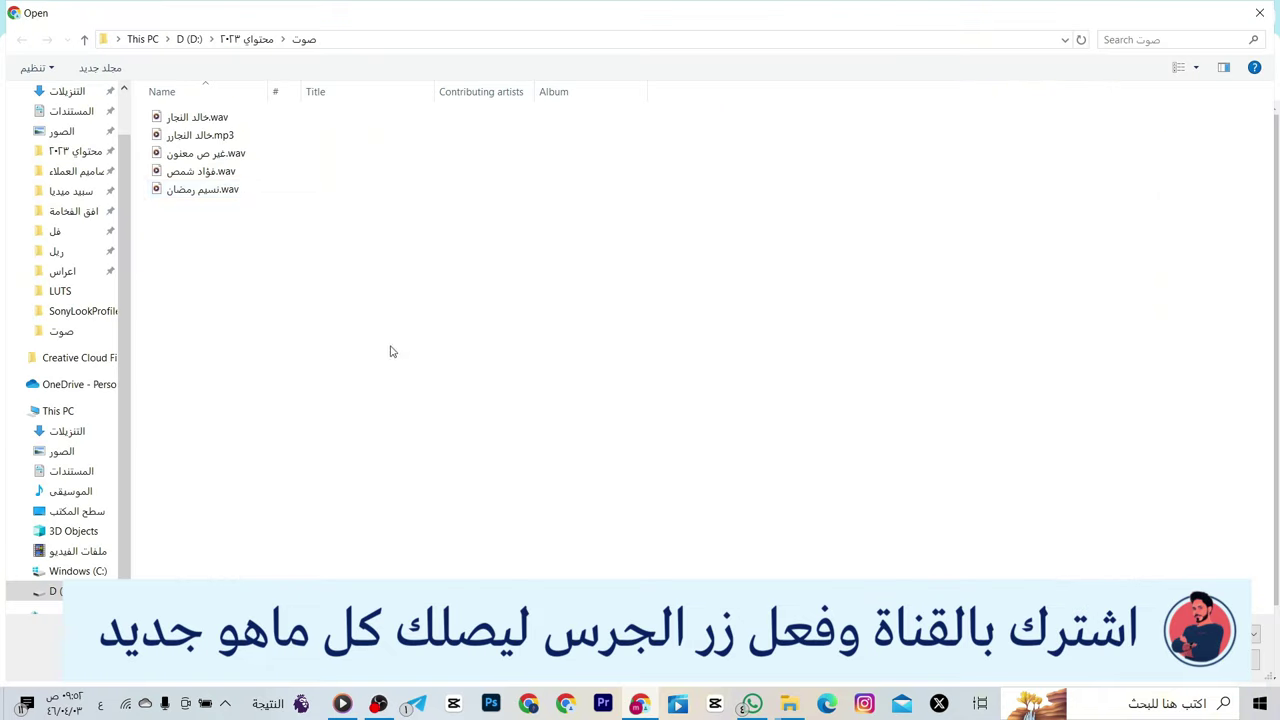
pyautogui.doubleClick(246, 189)
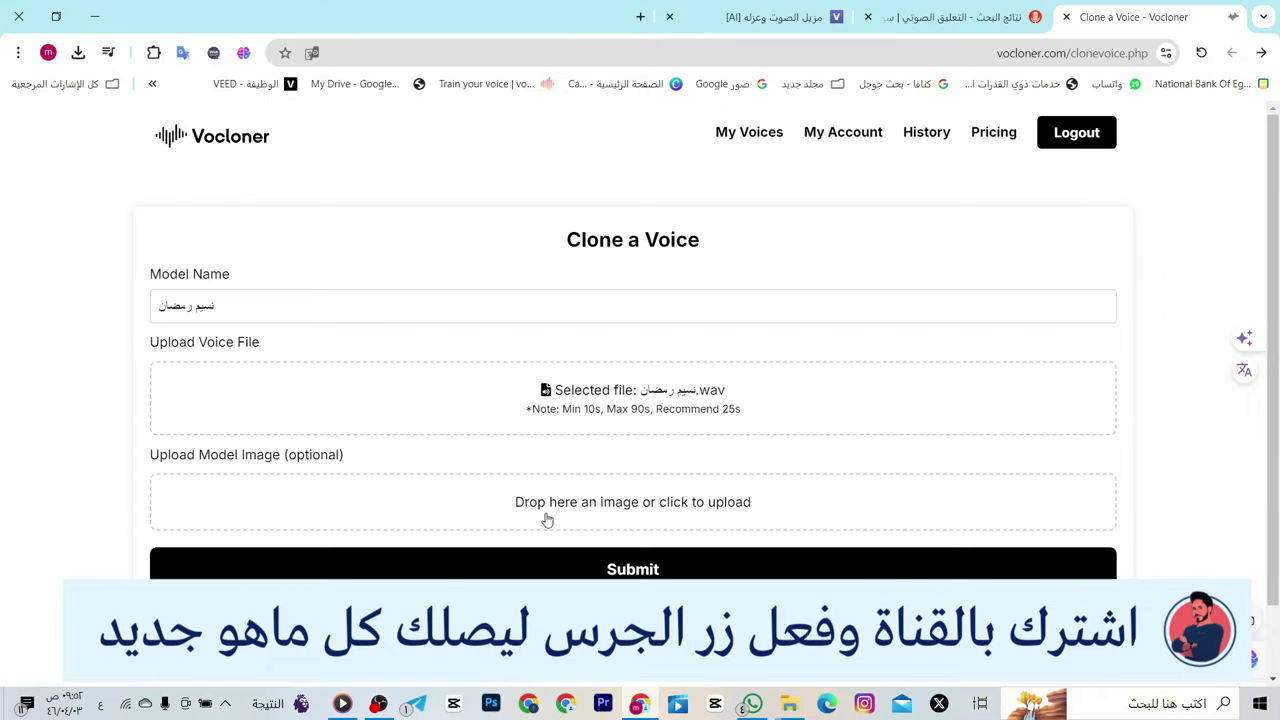
pyautogui.click(580, 569)
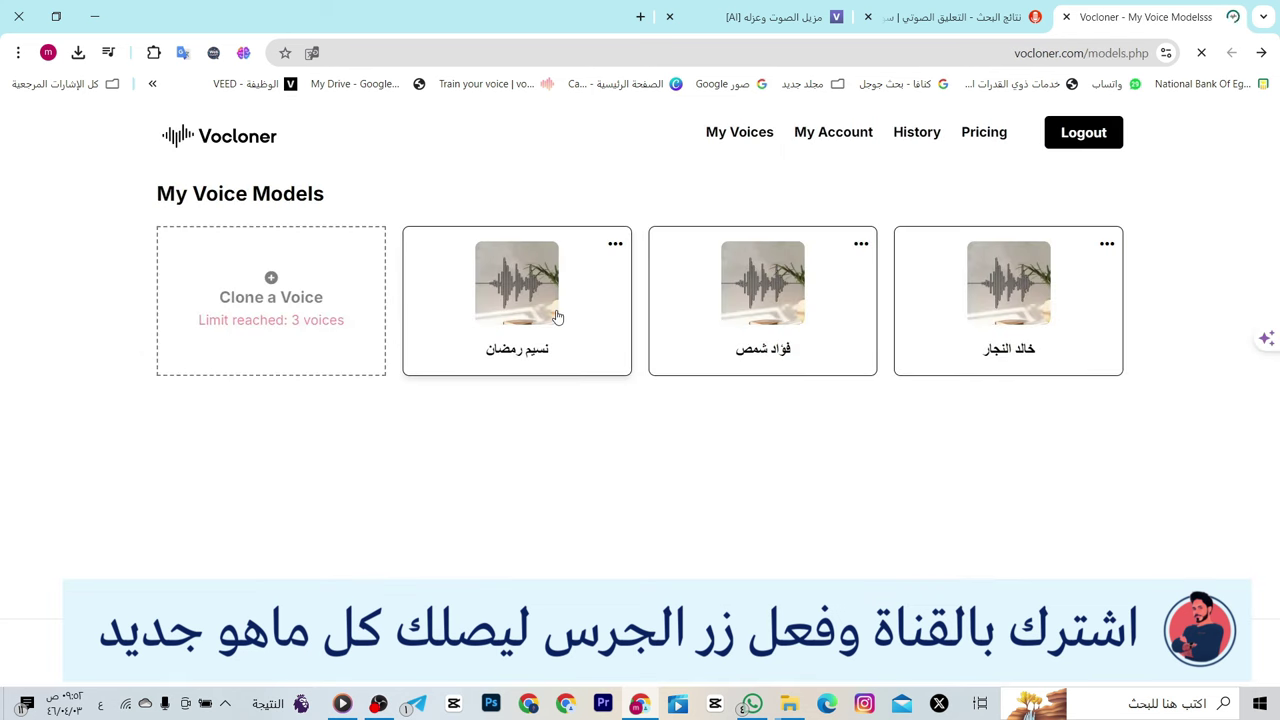
pyautogui.click(557, 316)
# - Paste the same Arabic sentence for the new voice, generate its 7-second clip, then bring up File Explorer
pyautogui.click(523, 327)
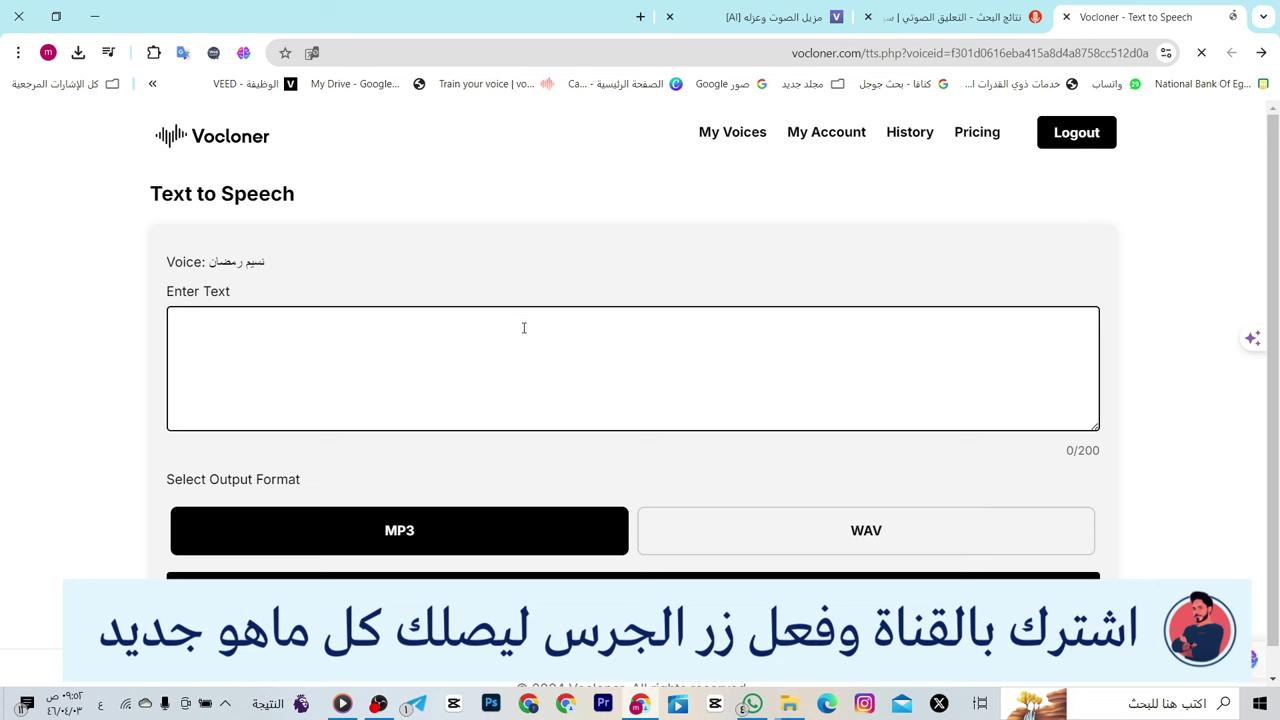
pyautogui.hotkey('ctrl', 'v')
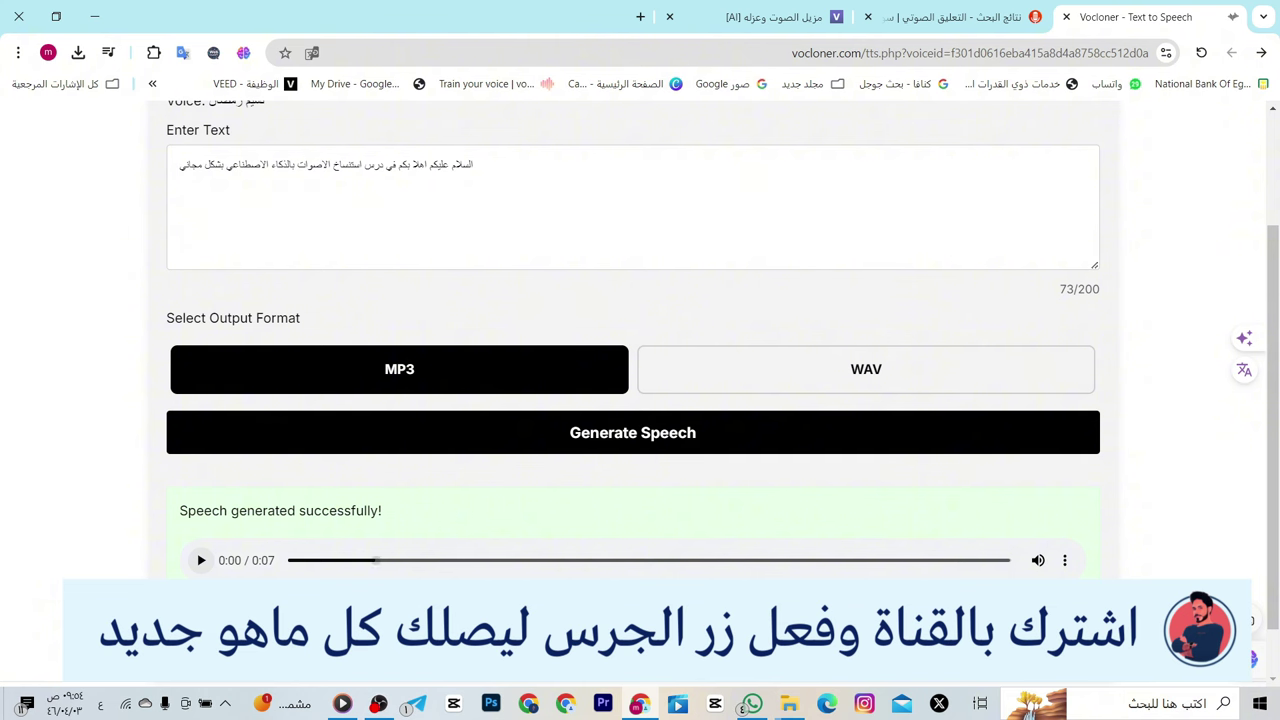
pyautogui.click(788, 702)
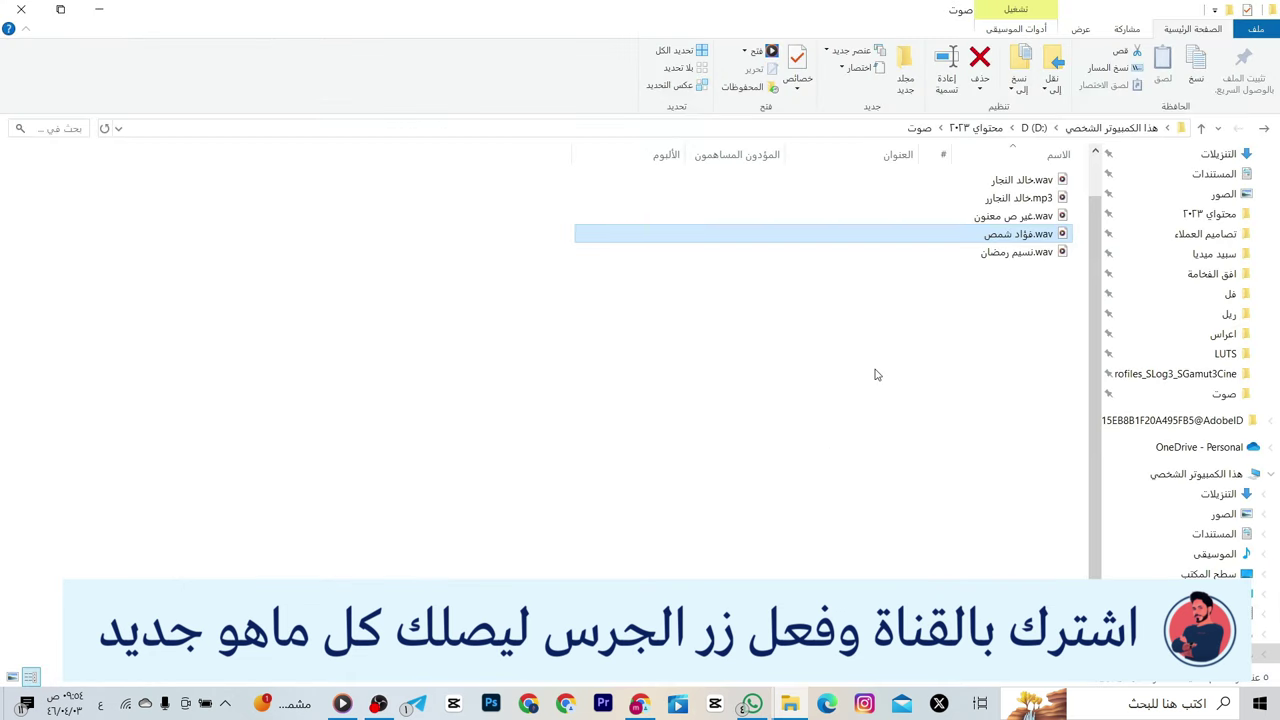
# - Play the new voice's 11-second original WAV in Media Player, close it, and return to Vocloner
pyautogui.doubleClick(988, 256)
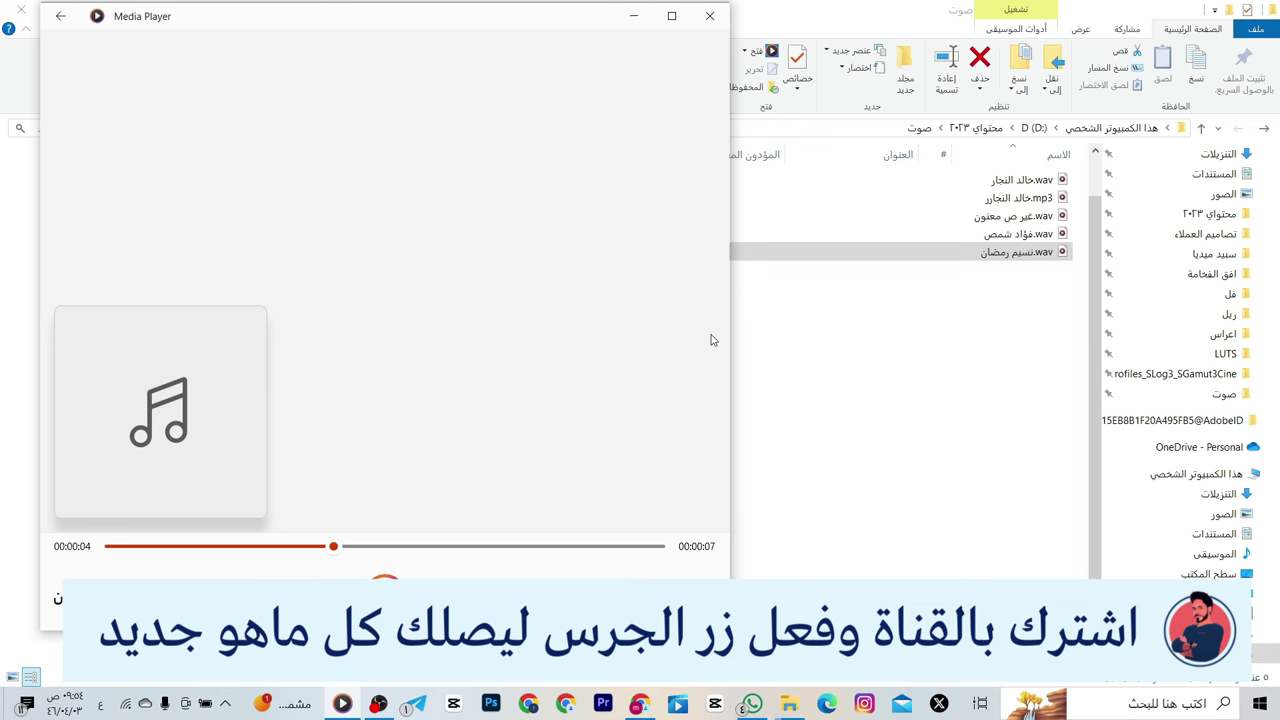
pyautogui.click(711, 22)
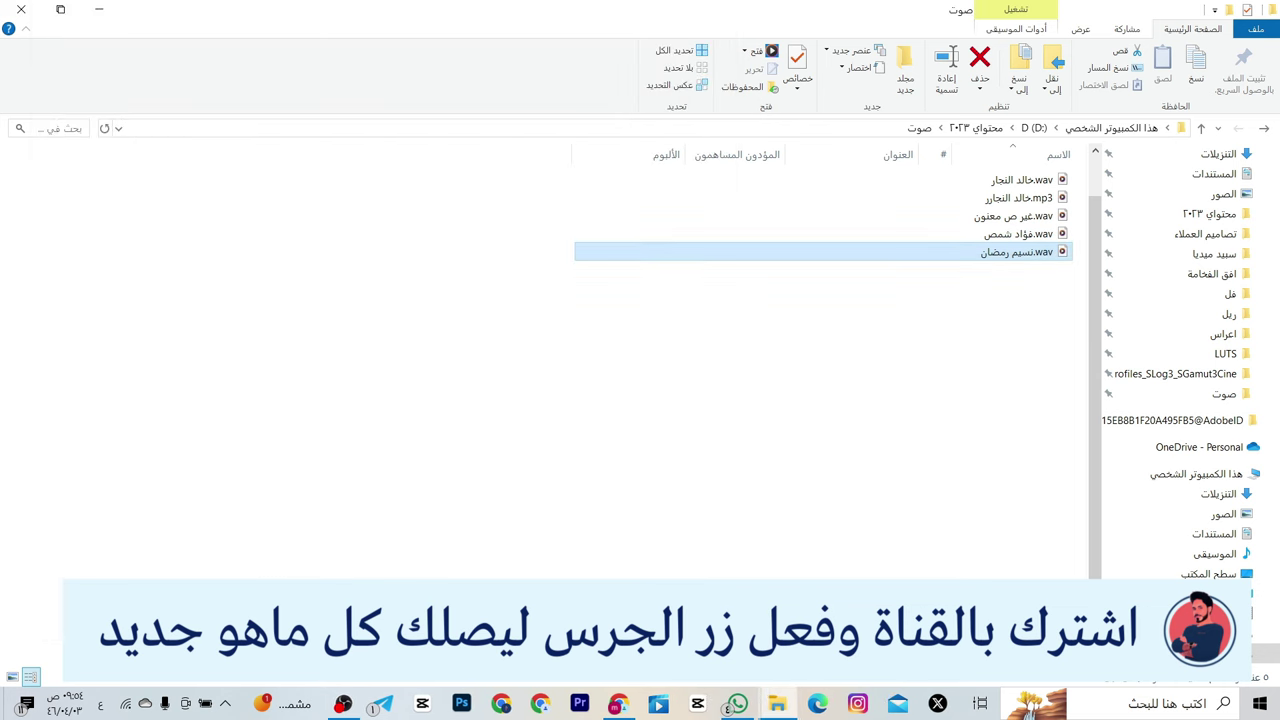
pyautogui.hotkey('alt', 'Tab')
pyautogui.scroll(1, 700, 315)
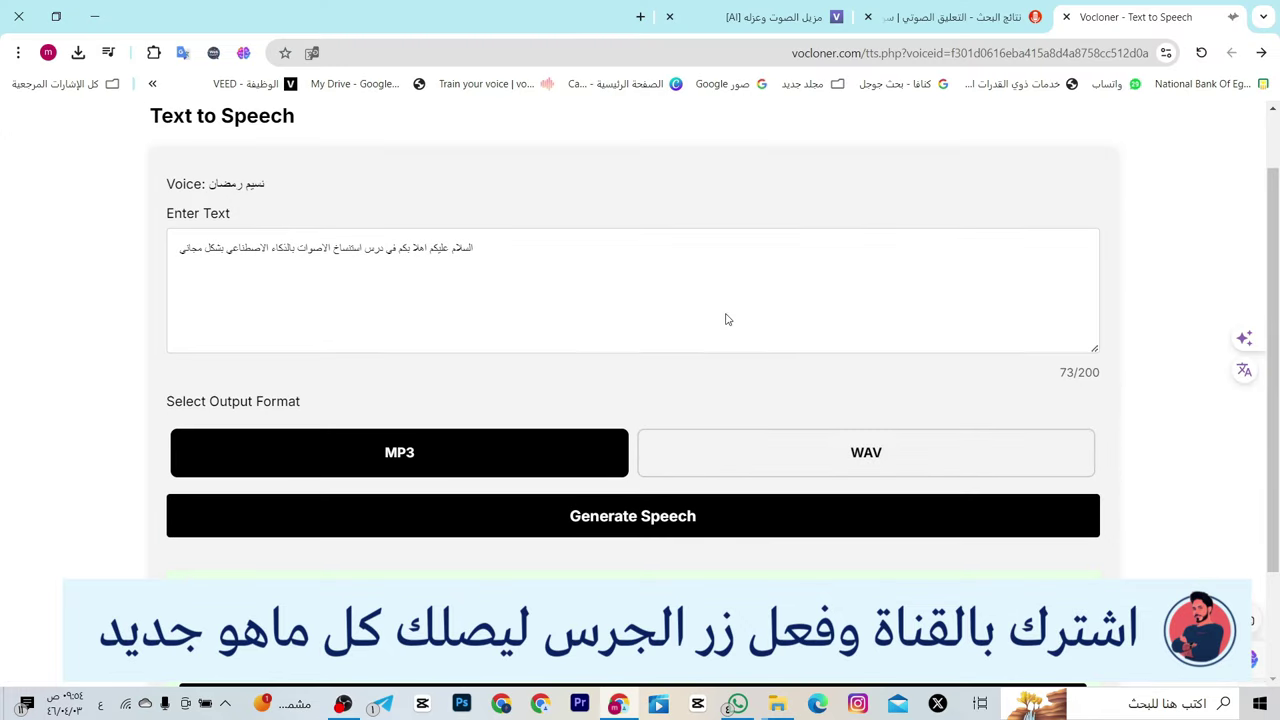
pyautogui.scroll(1, 745, 290)
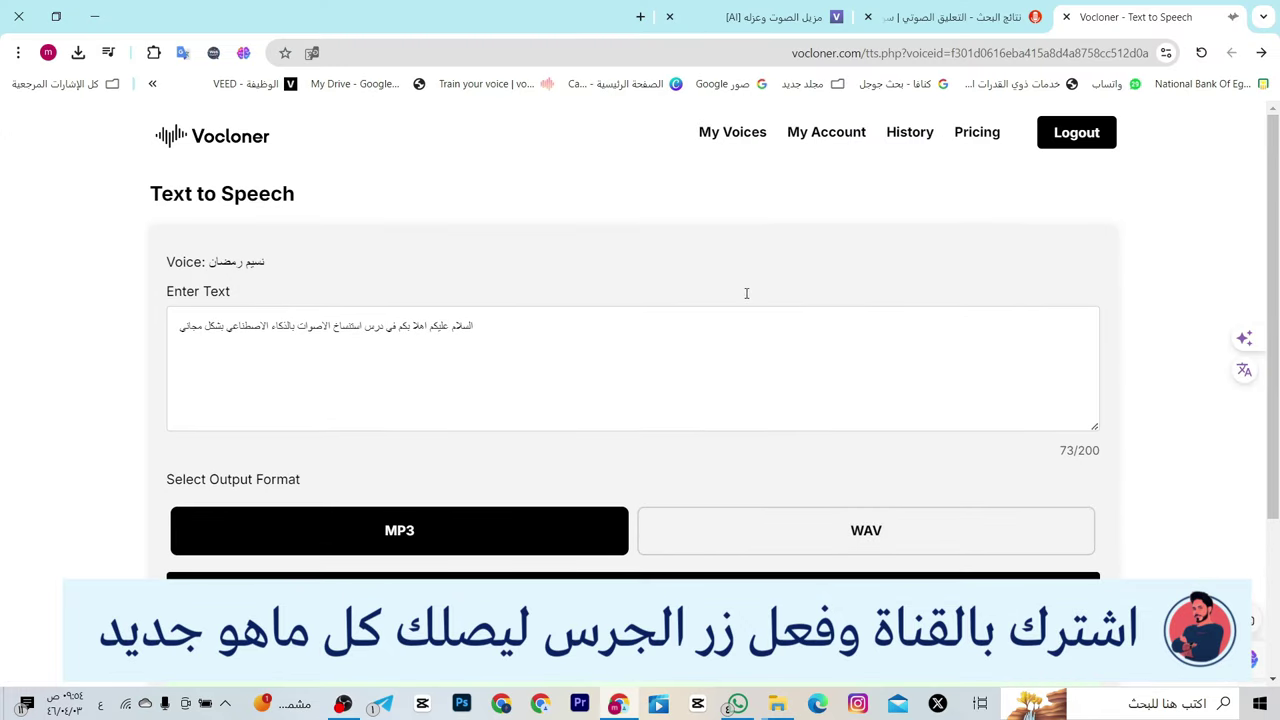